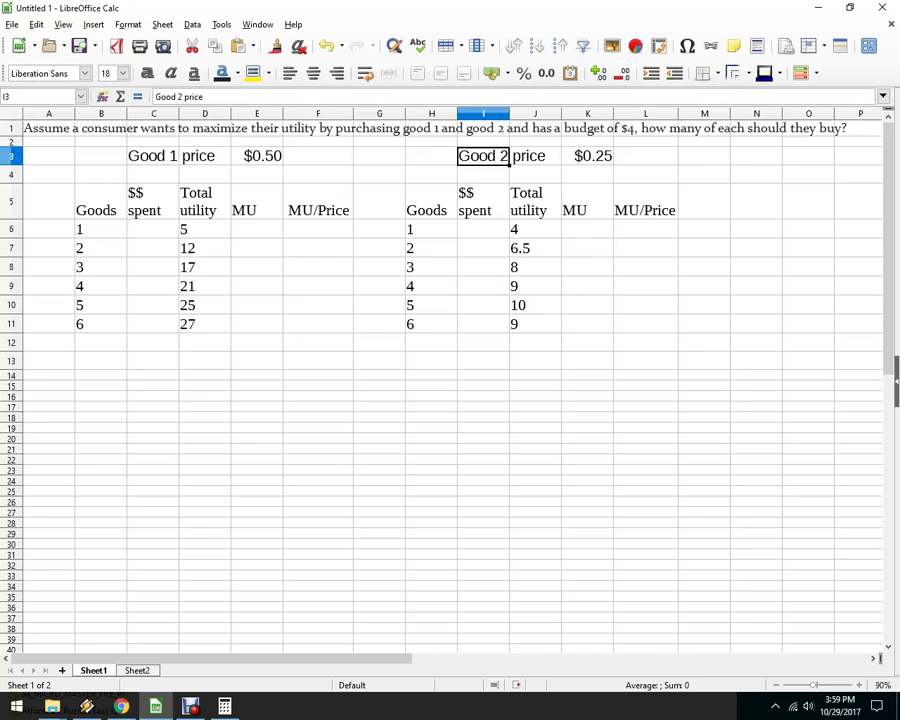
Step: Point out good 1's first $$ spent cell and the prices $0.50 and $0.25
{"action": "left_click", "coordinate": [153, 229]}
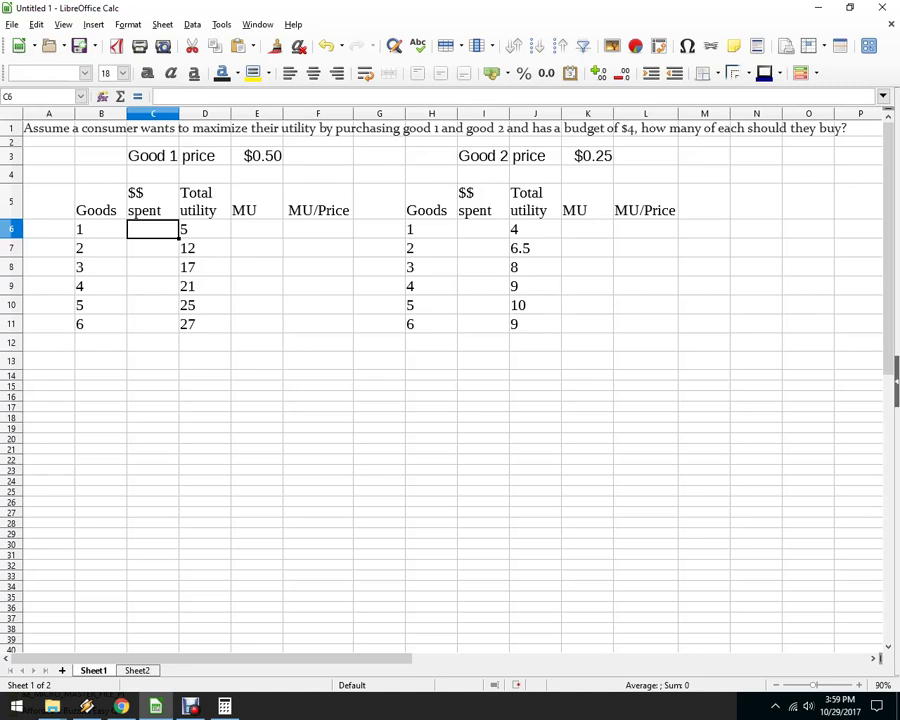
{"action": "left_click", "coordinate": [257, 156]}
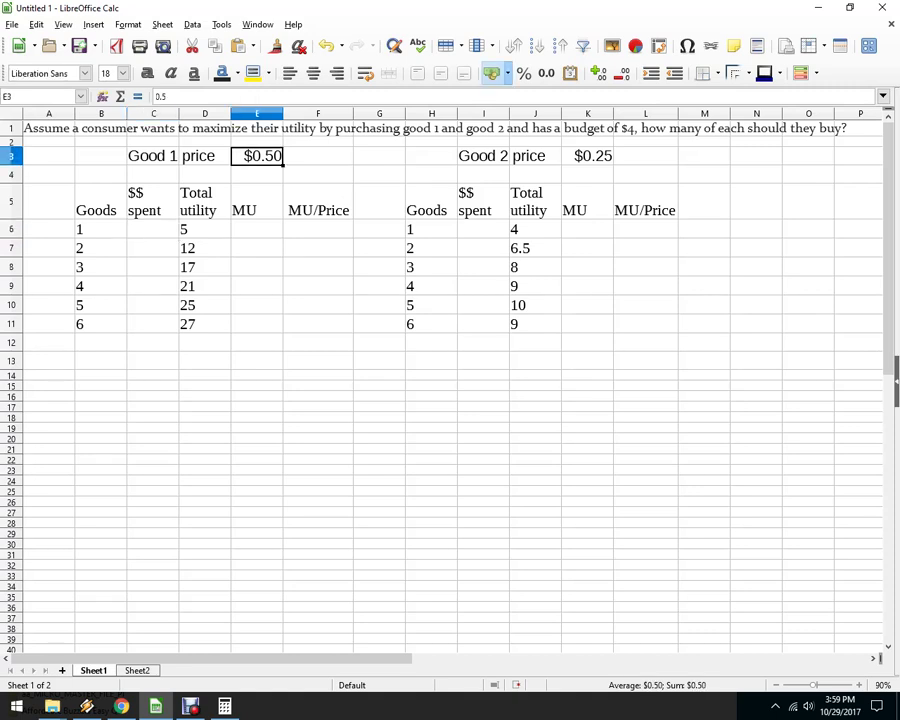
{"action": "left_click", "coordinate": [588, 156]}
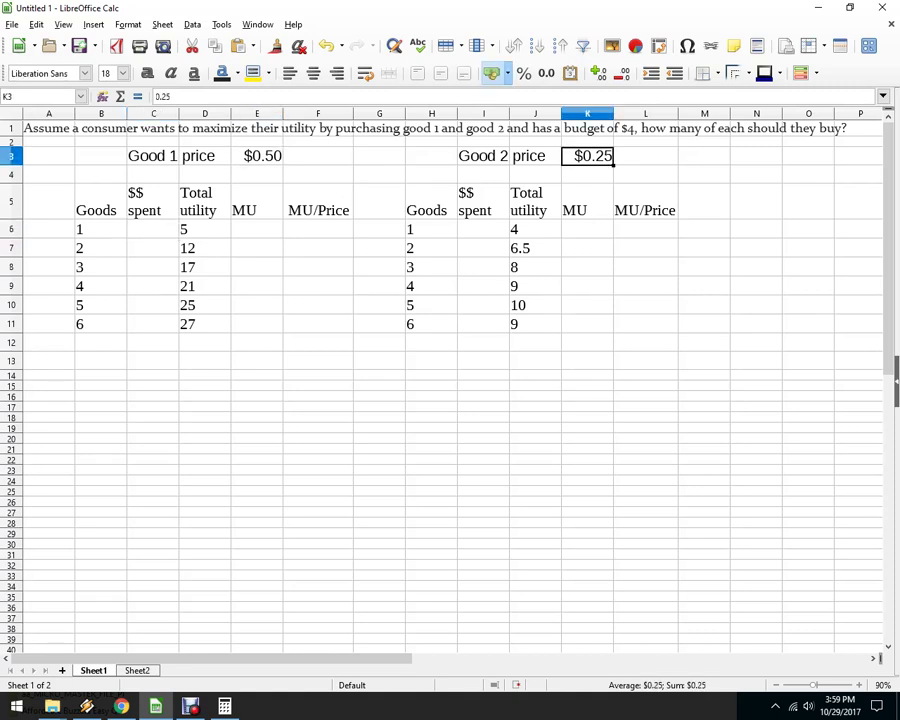
{"action": "left_click", "coordinate": [153, 229]}
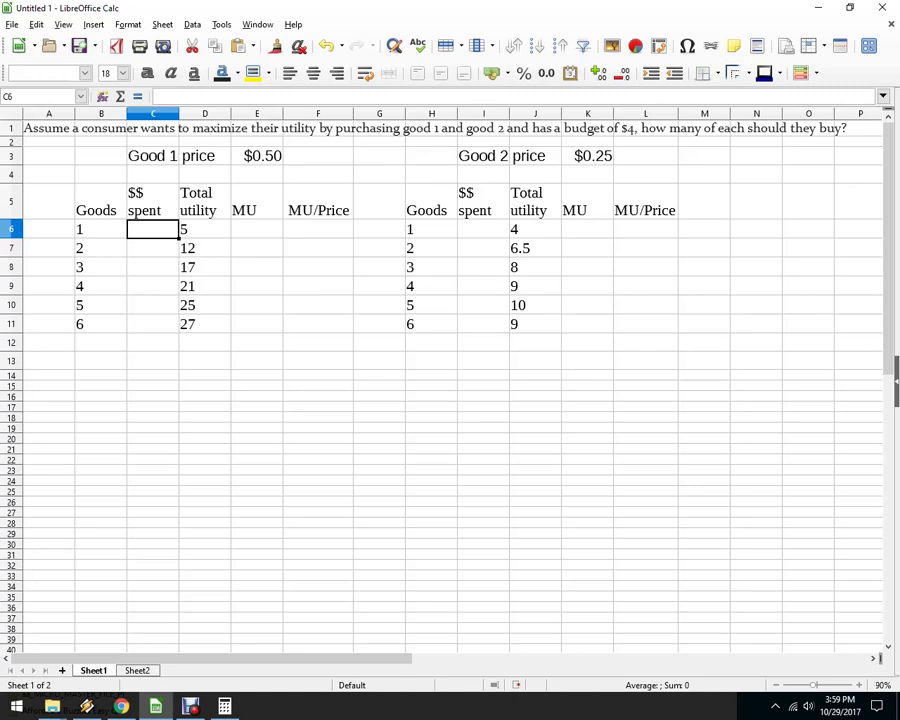
Step: Enter =B6*$E$3 in C6 and fill it down to C11, giving $0.50 through $3.00
{"action": "type", "text": "="}
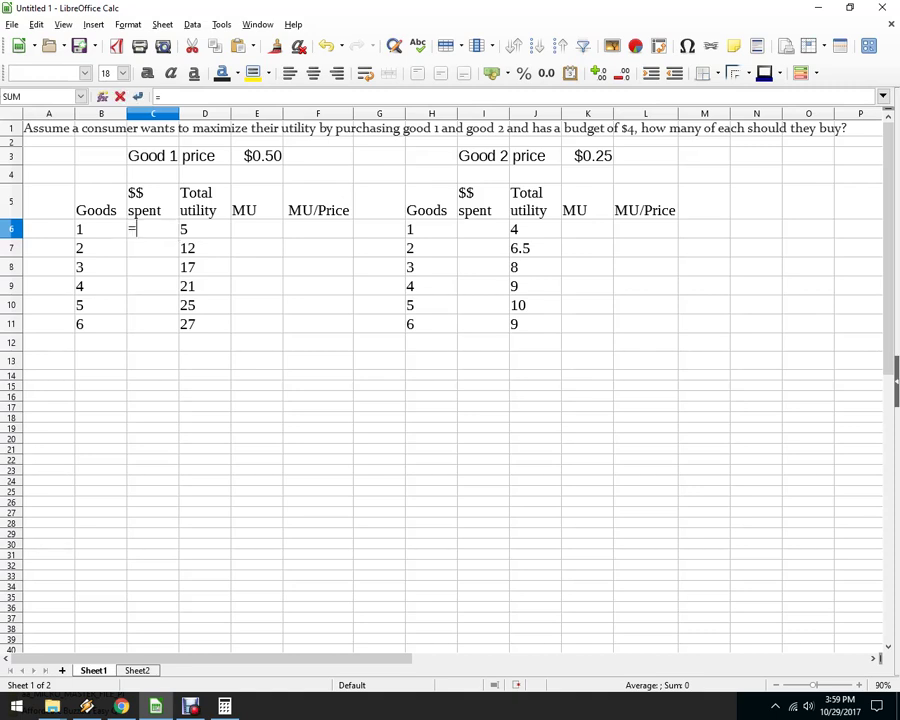
{"action": "key", "text": "Left"}
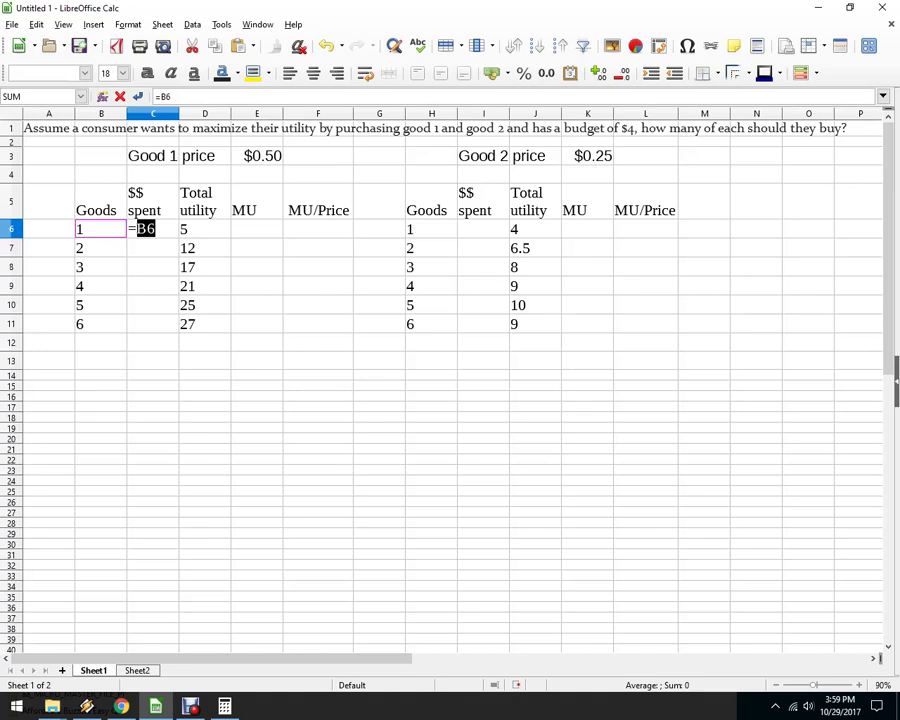
{"action": "type", "text": "*"}
{"action": "key", "text": "Right"}
{"action": "key", "text": "Right"}
{"action": "key", "text": "Up"}
{"action": "key", "text": "Up"}
{"action": "key", "text": "Up"}
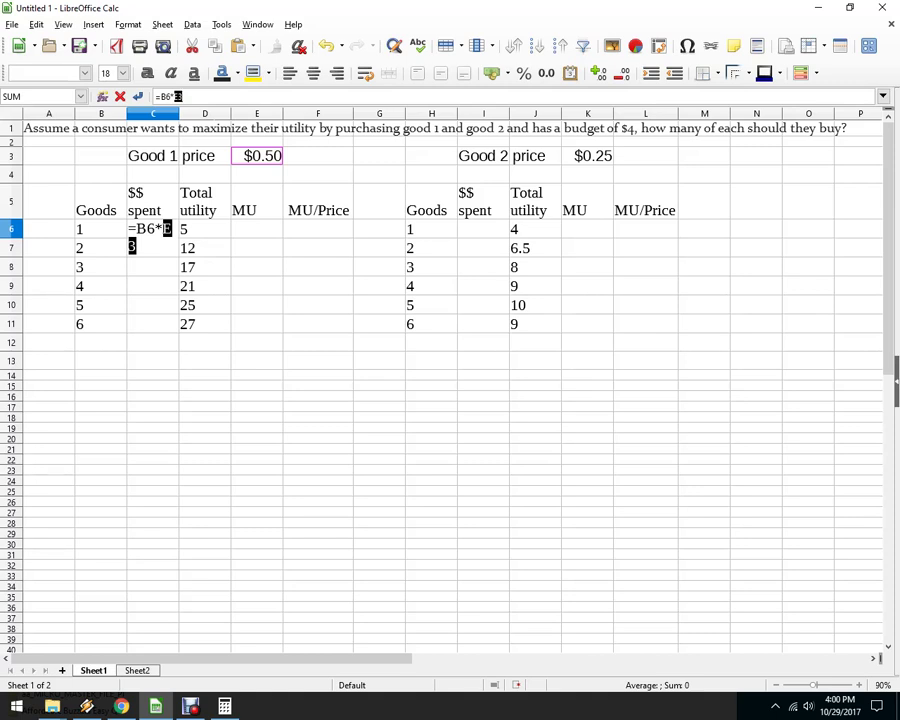
{"action": "key", "text": "F4"}
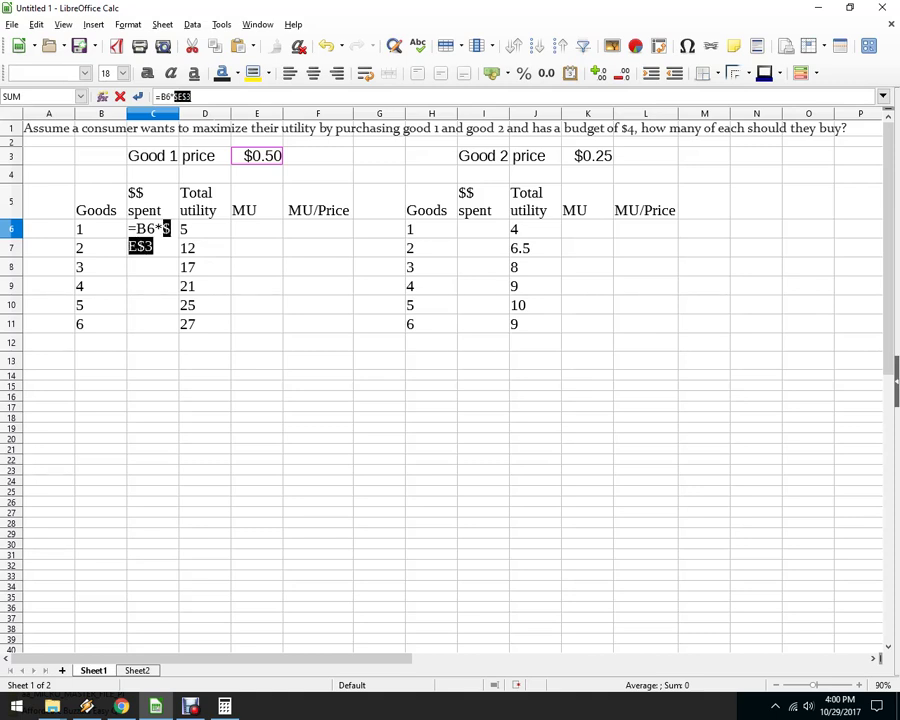
{"action": "key", "text": "Return"}
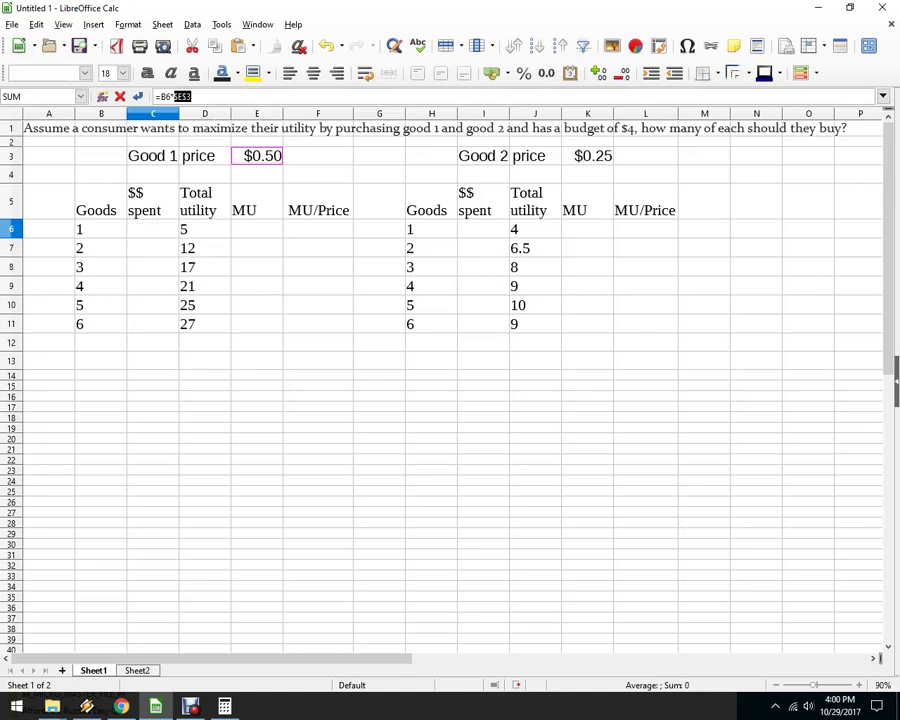
{"action": "key", "text": "Up"}
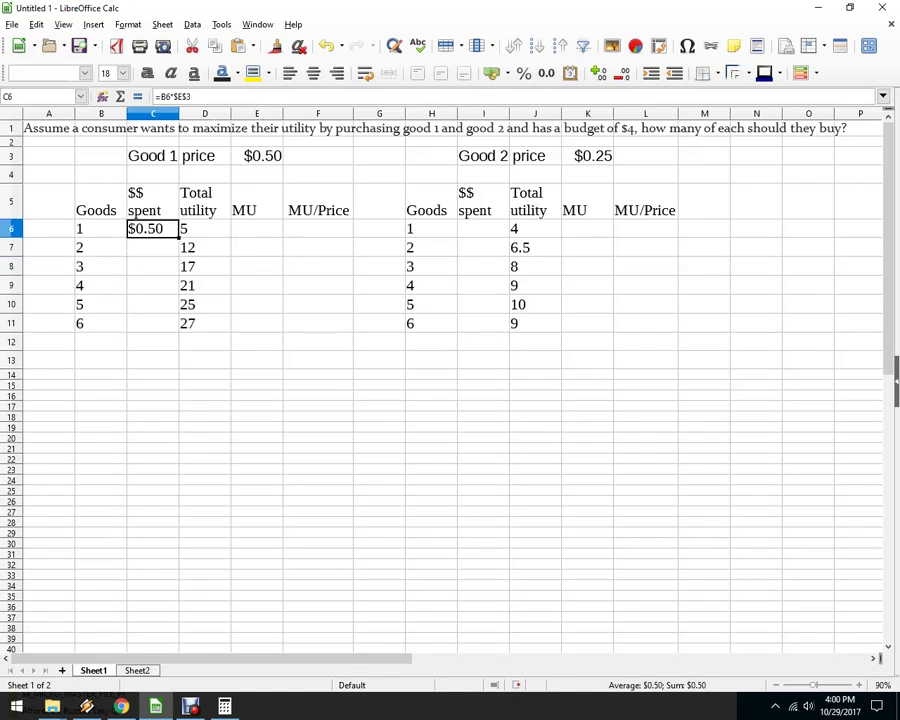
{"action": "double_click", "coordinate": [179, 238]}
{"action": "left_click", "coordinate": [257, 466]}
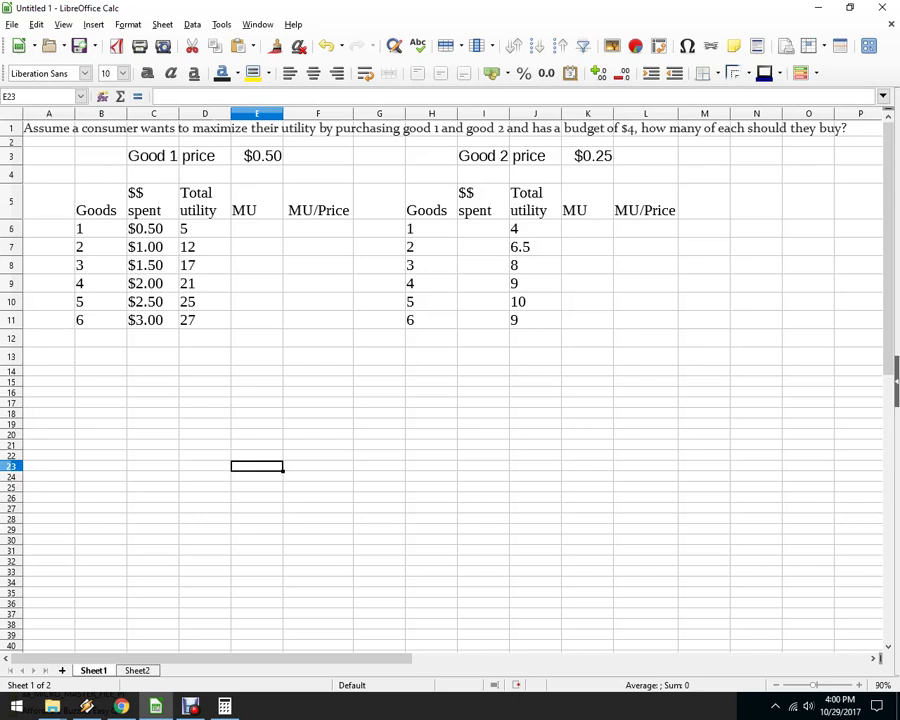
Step: Enter =D6-0 in E6 so good 1's first MU shows 5
{"action": "left_click", "coordinate": [257, 229]}
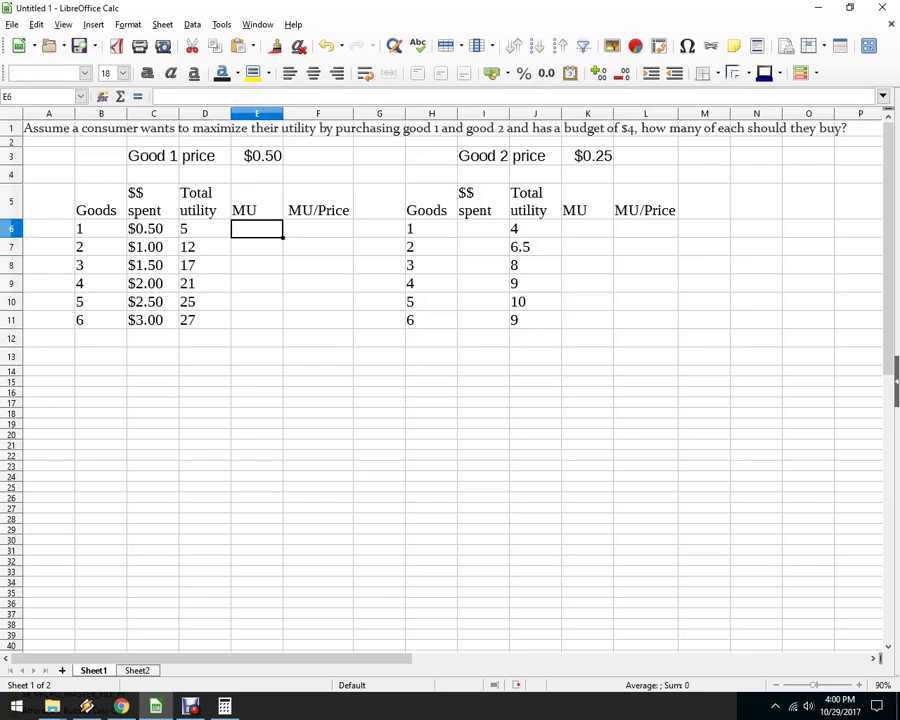
{"action": "type", "text": "="}
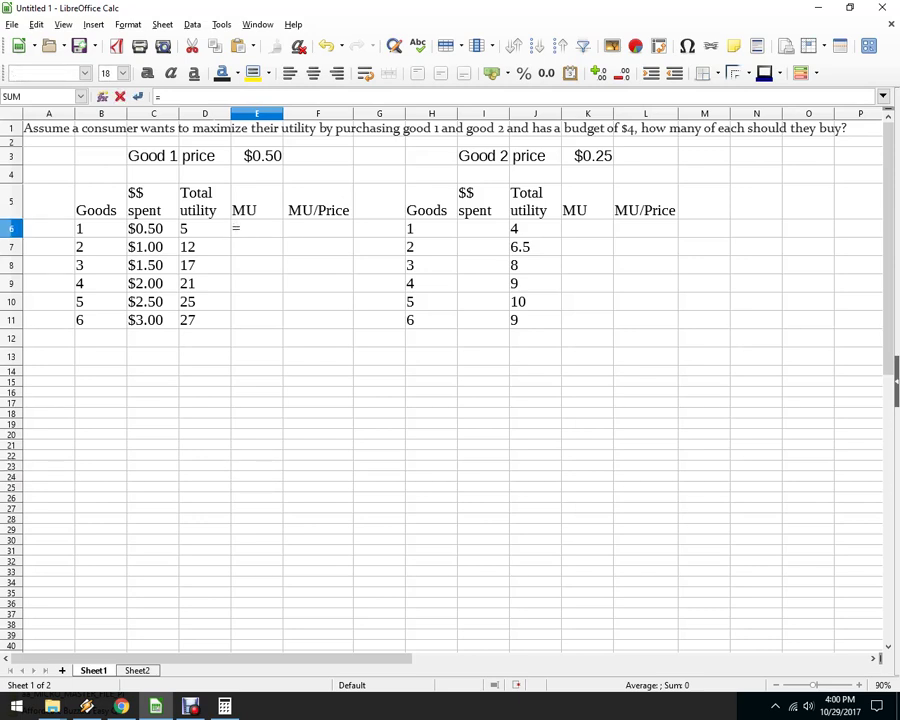
{"action": "key", "text": "Left"}
{"action": "type", "text": "-0"}
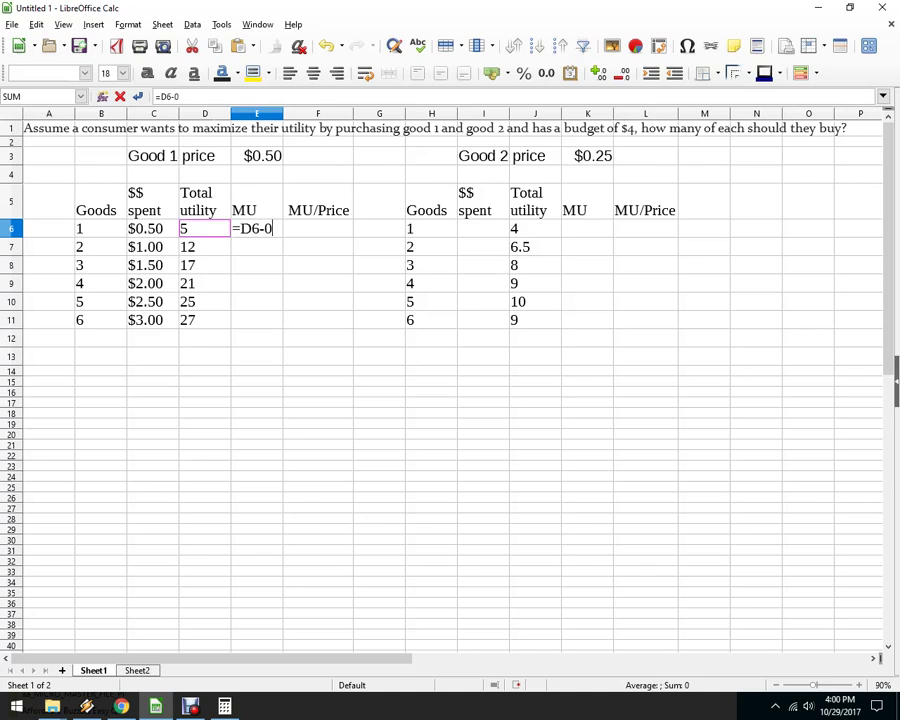
{"action": "key", "text": "Return"}
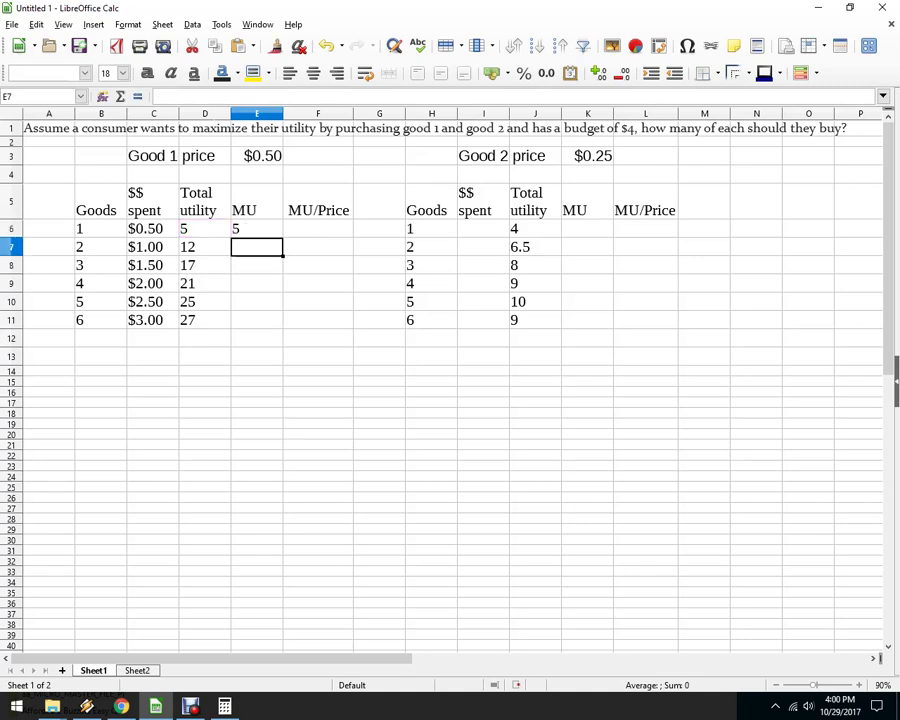
Step: Start a formula in E7, cancel it, and select the first data row
{"action": "type", "text": "="}
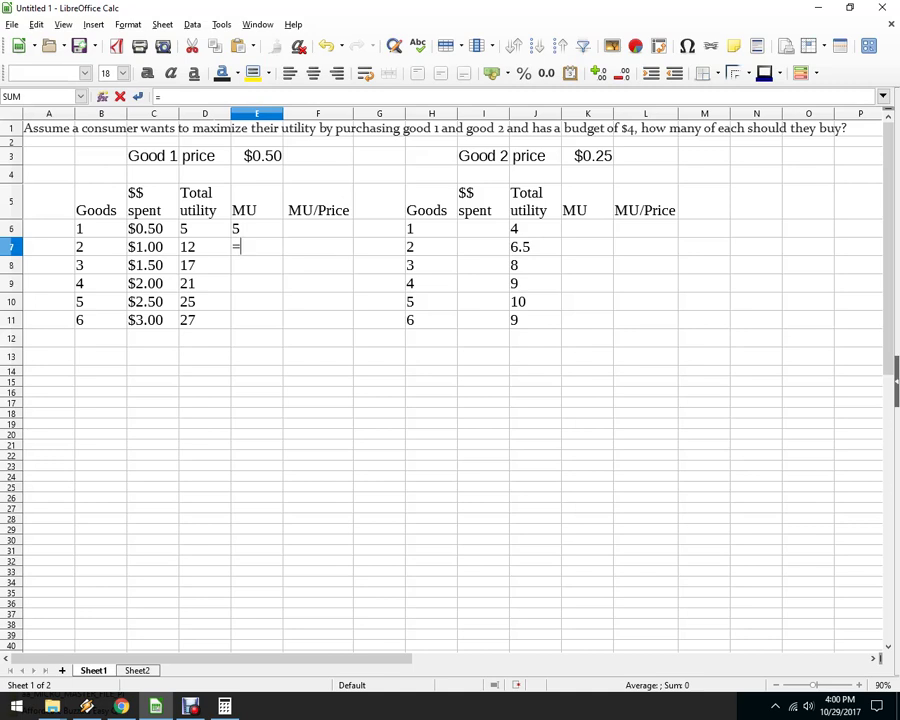
{"action": "key", "text": "Up"}
{"action": "key", "text": "shift+space"}
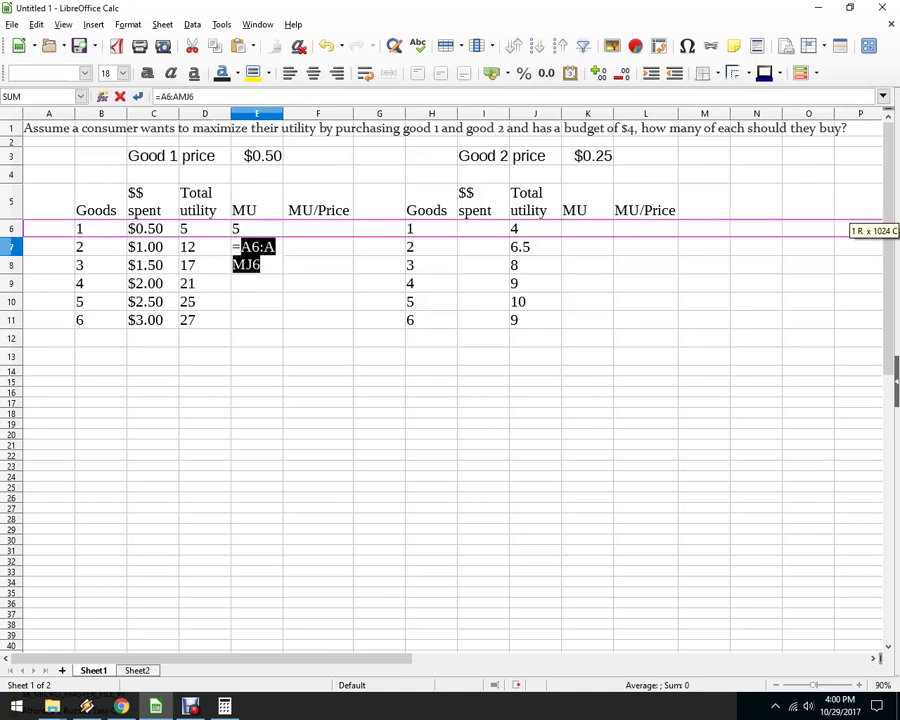
{"action": "key", "text": "Escape"}
{"action": "left_click", "coordinate": [12, 229]}
Step: Insert a row above row 6 and fill good 1's zero row with 0, 0, 0, xxx, xx
{"action": "right_click", "coordinate": [12, 229]}
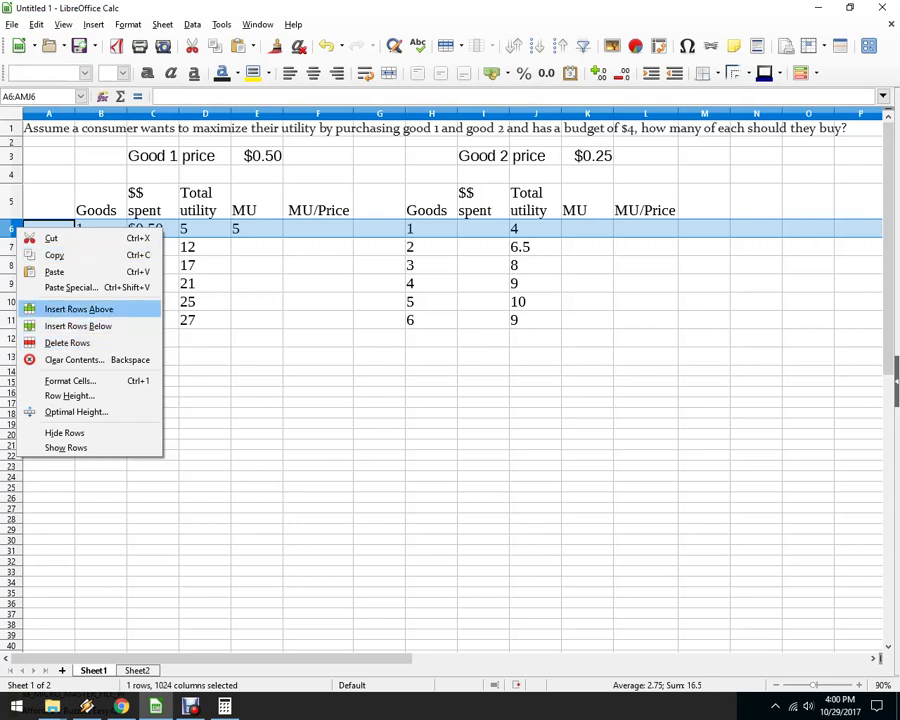
{"action": "left_click", "coordinate": [80, 309]}
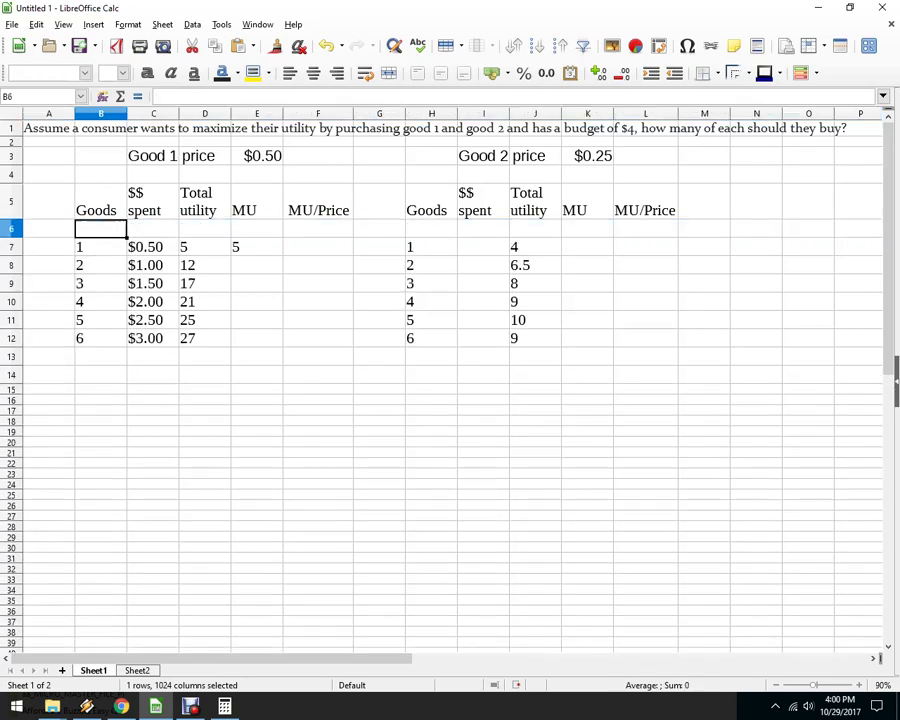
{"action": "type", "text": "0"}
{"action": "key", "text": "Tab"}
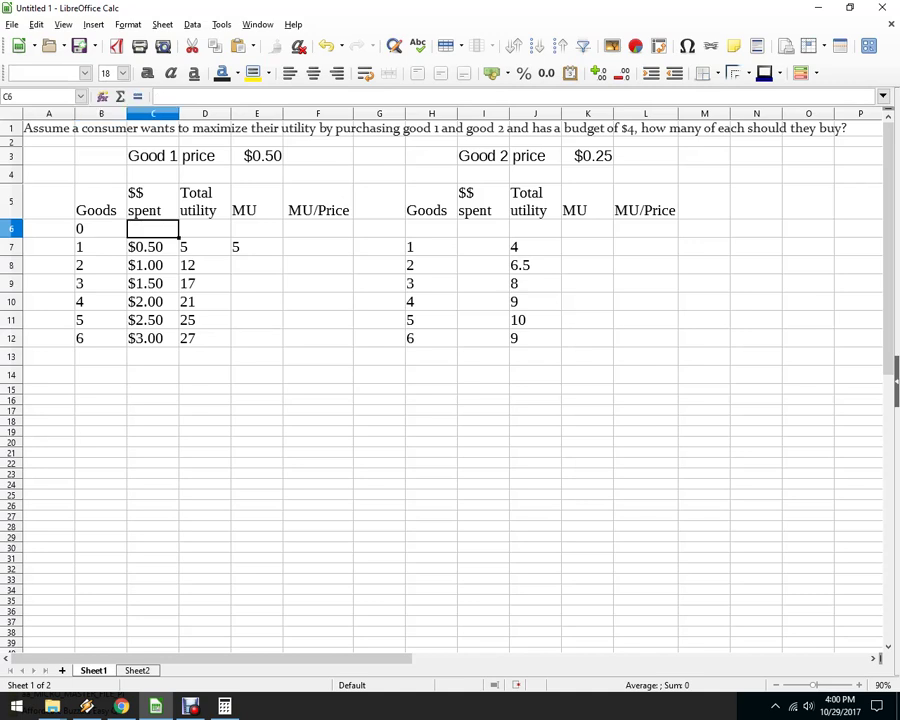
{"action": "type", "text": "0"}
{"action": "key", "text": "Tab"}
{"action": "type", "text": "0"}
{"action": "key", "text": "Tab"}
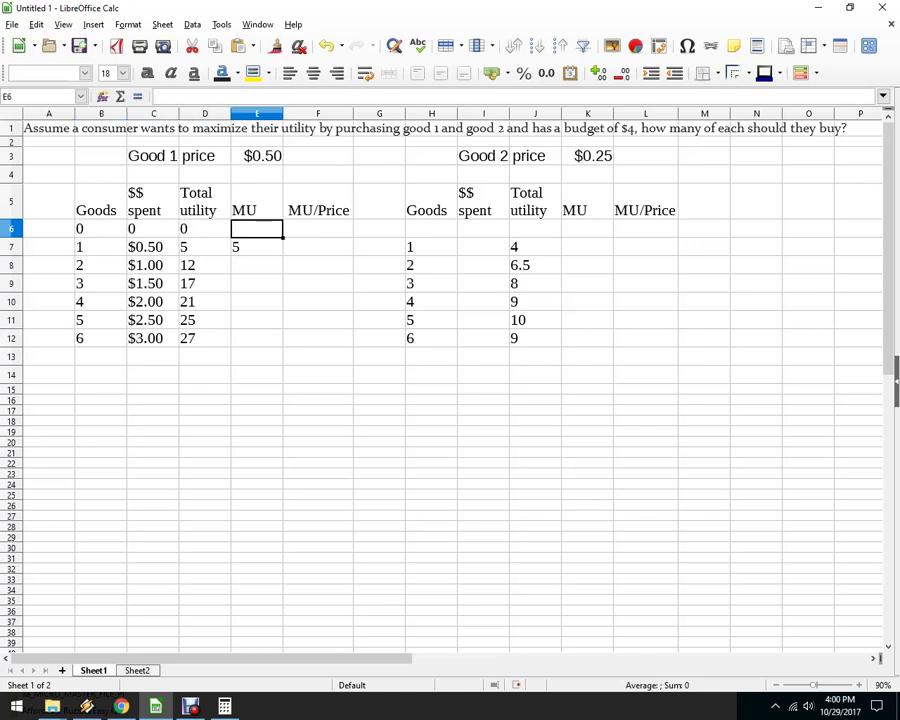
{"action": "type", "text": "xxx"}
{"action": "key", "text": "Tab"}
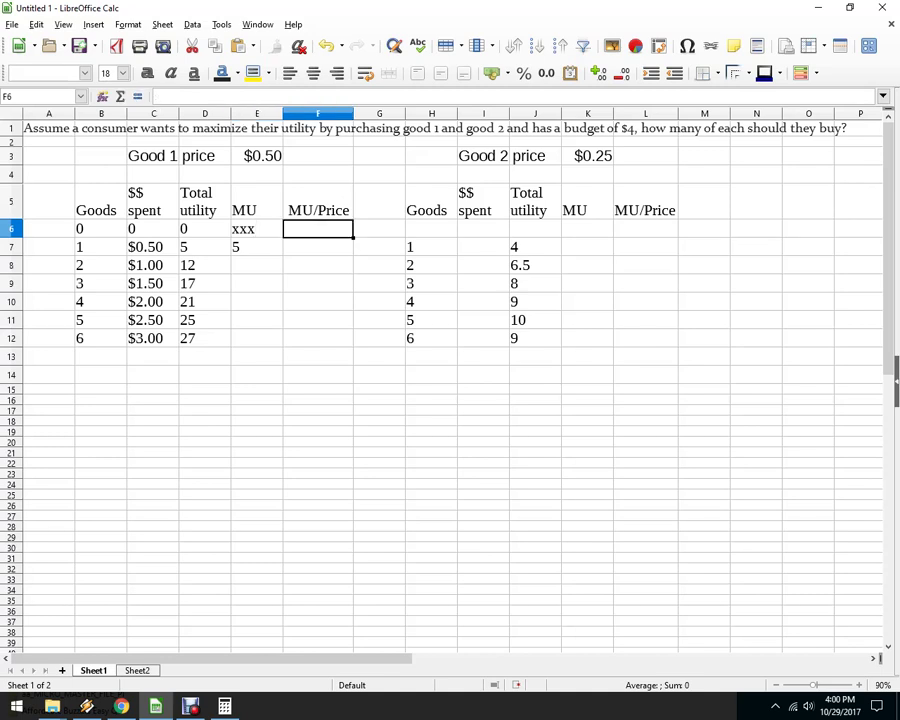
{"action": "type", "text": "xx"}
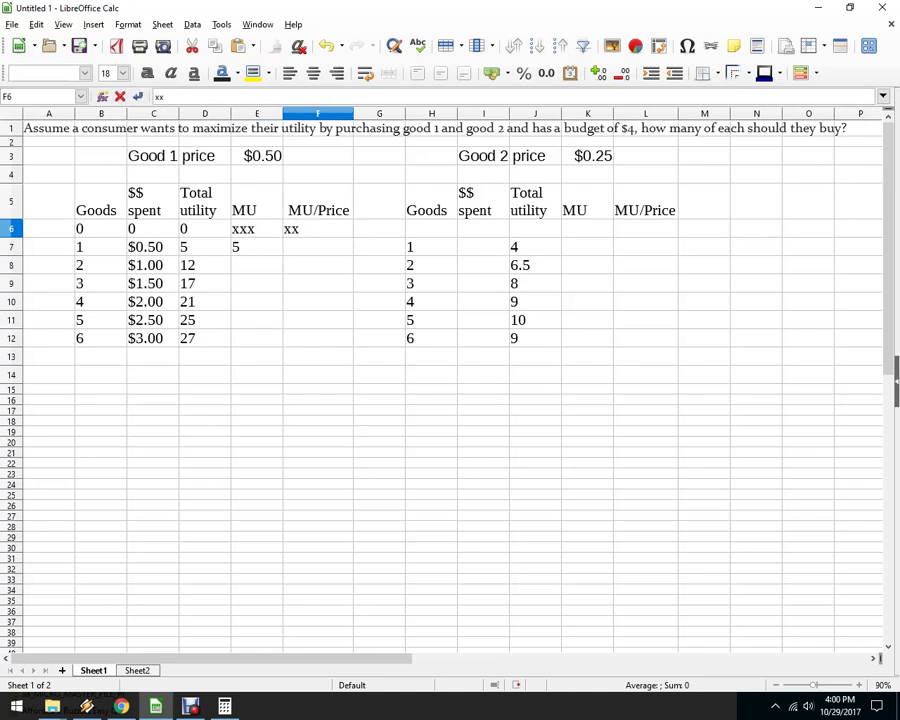
{"action": "key", "text": "Tab"}
{"action": "key", "text": "Tab"}
Step: Fill good 2's zero row with 0, 0, 0 and an xxx MU placeholder
{"action": "type", "text": "0"}
{"action": "key", "text": "Tab"}
{"action": "type", "text": "0"}
{"action": "key", "text": "Tab"}
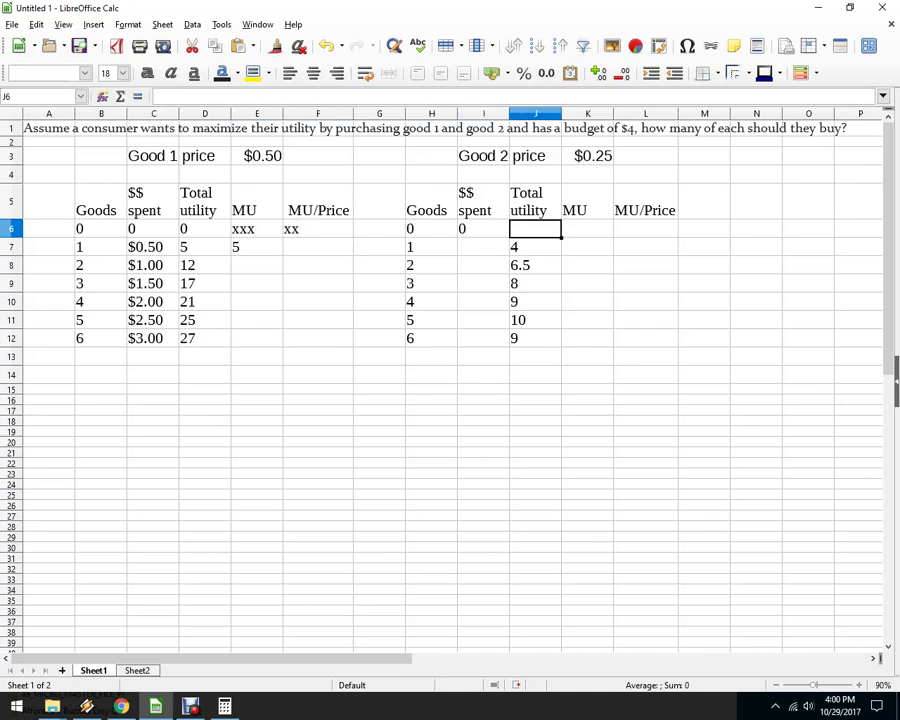
{"action": "type", "text": "0"}
{"action": "key", "text": "Tab"}
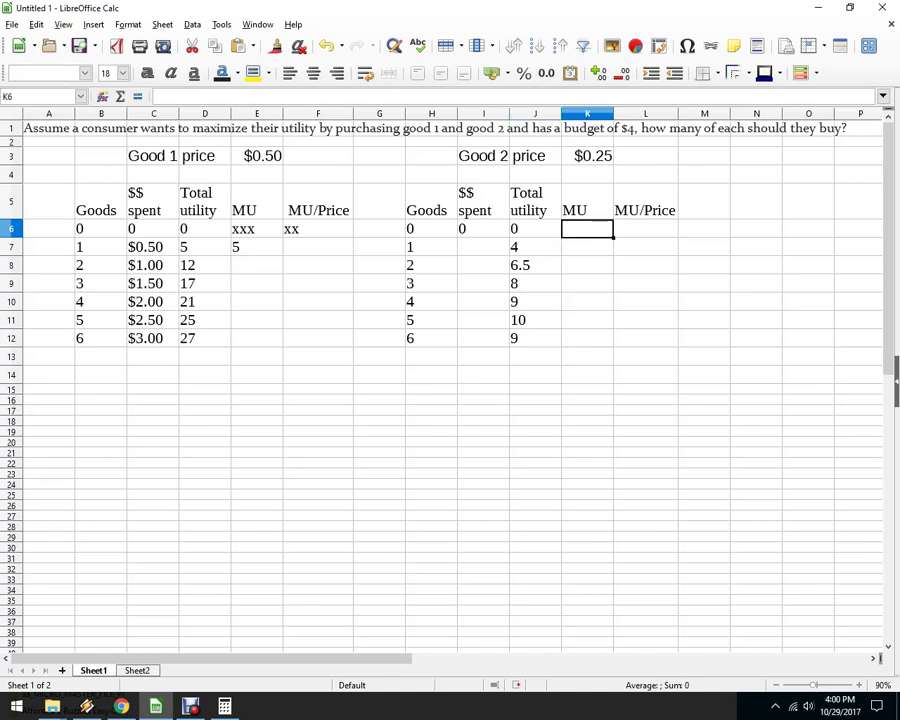
{"action": "type", "text": "xxx"}
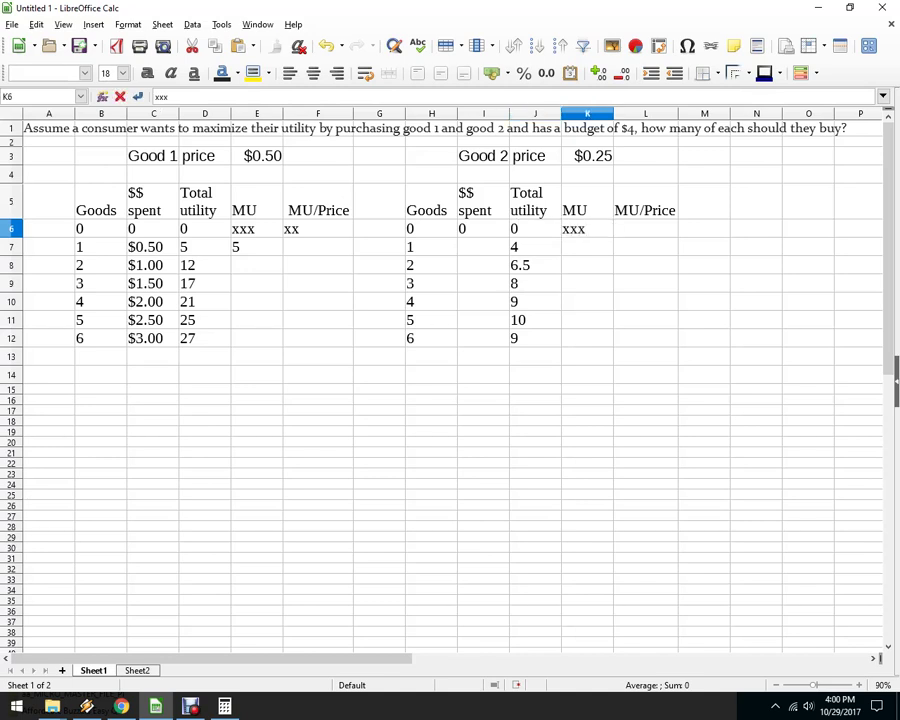
{"action": "key", "text": "Tab"}
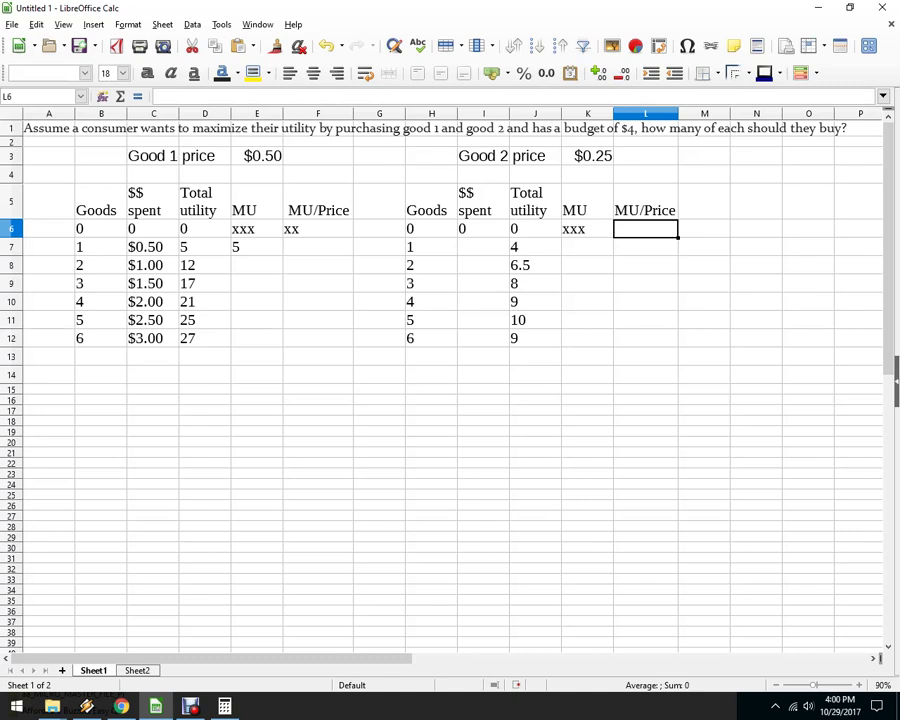
Step: Add good 2's xx placeholder, then enter =D7-D6 in E7 and fill it down to E12
{"action": "type", "text": "xx"}
{"action": "left_click", "coordinate": [257, 247]}
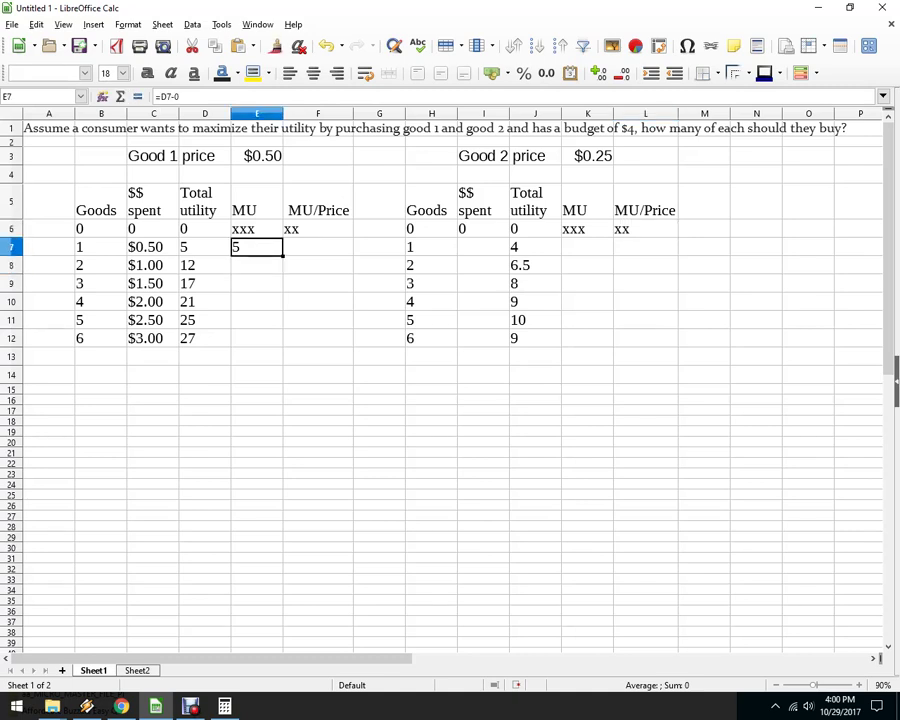
{"action": "key", "text": "Delete"}
{"action": "type", "text": "="}
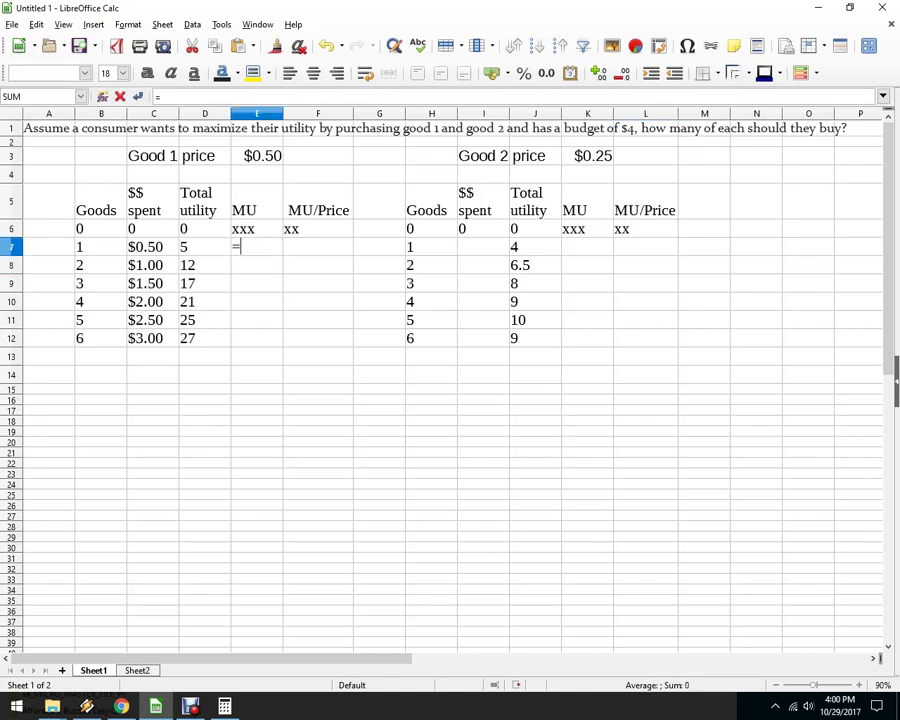
{"action": "key", "text": "Left"}
{"action": "type", "text": "-"}
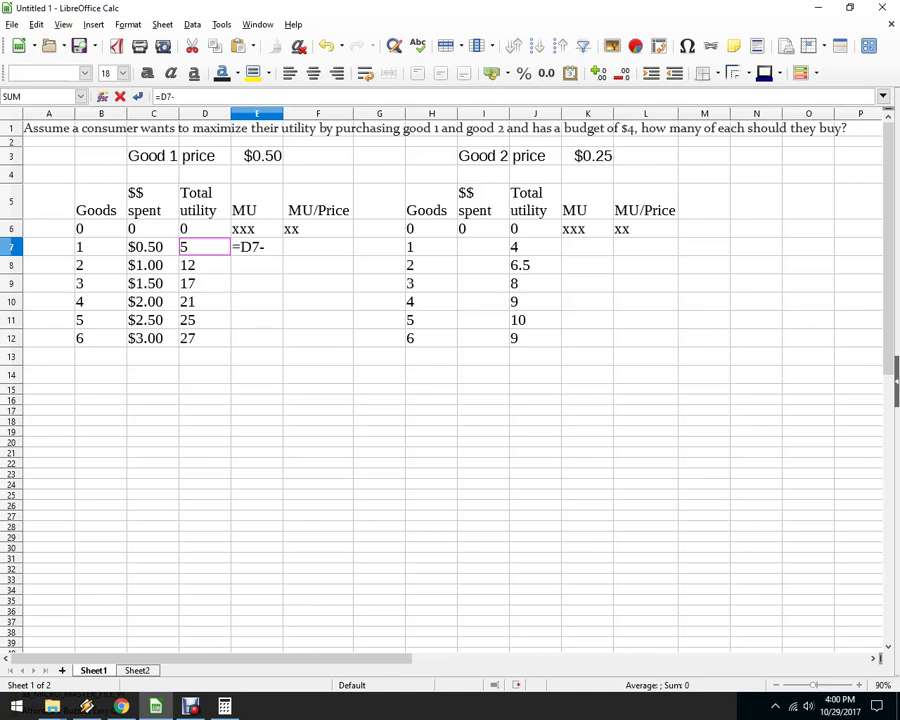
{"action": "key", "text": "Left"}
{"action": "key", "text": "Up"}
{"action": "key", "text": "Return"}
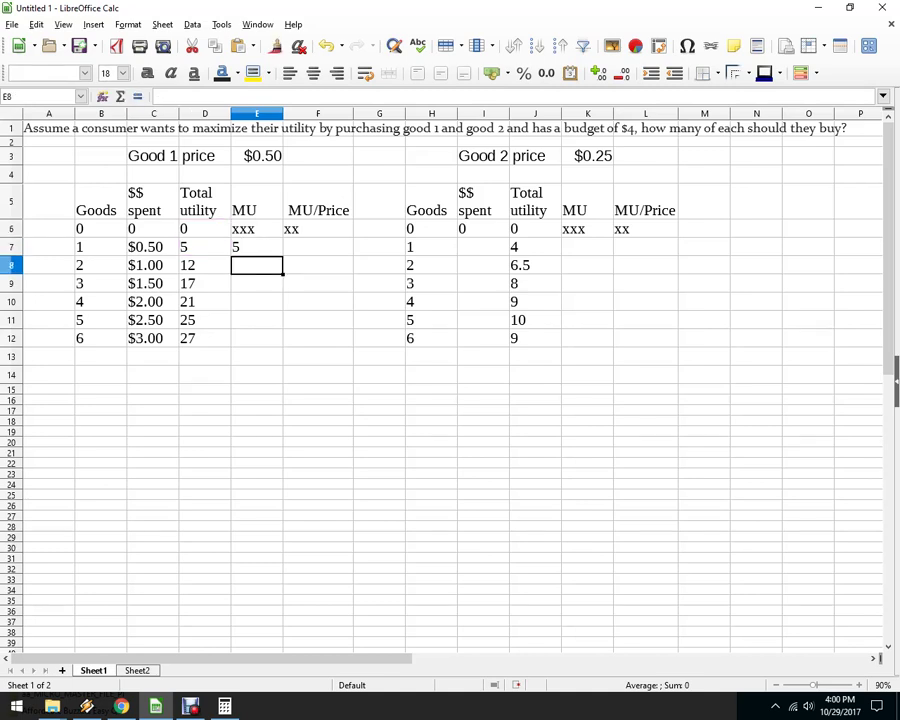
{"action": "key", "text": "Up"}
{"action": "key", "text": "shift+Down"}
{"action": "key", "text": "shift+Down"}
{"action": "key", "text": "shift+Down"}
{"action": "key", "text": "ctrl+d"}
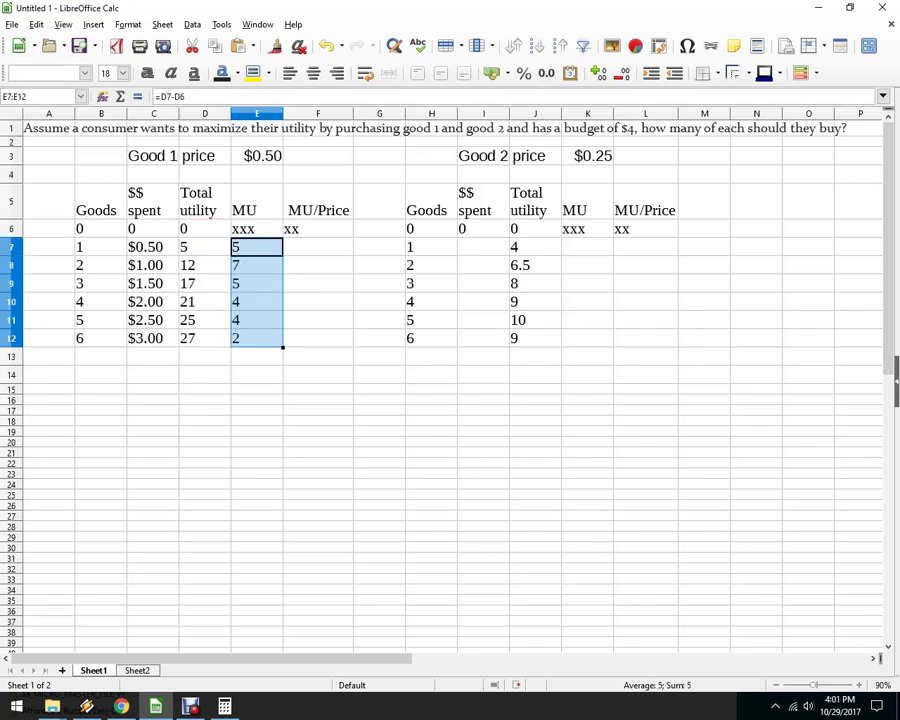
Step: Enter =E7/$E$3 in F7 and fill down, giving MU/Price 10,14,10,8,8,4
{"action": "key", "text": "Right"}
{"action": "type", "text": "="}
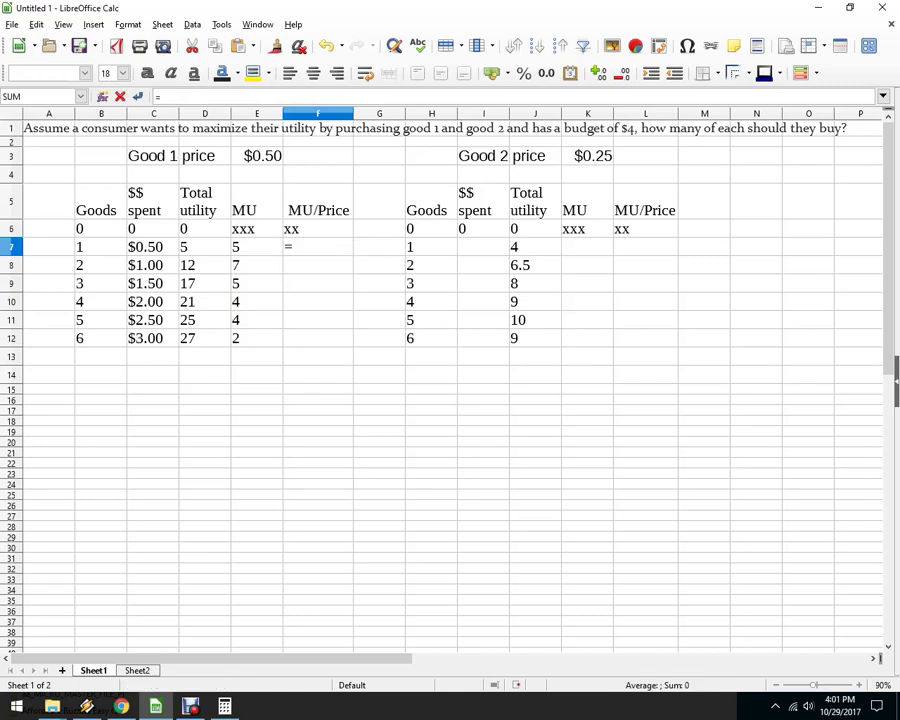
{"action": "key", "text": "Left"}
{"action": "type", "text": "/"}
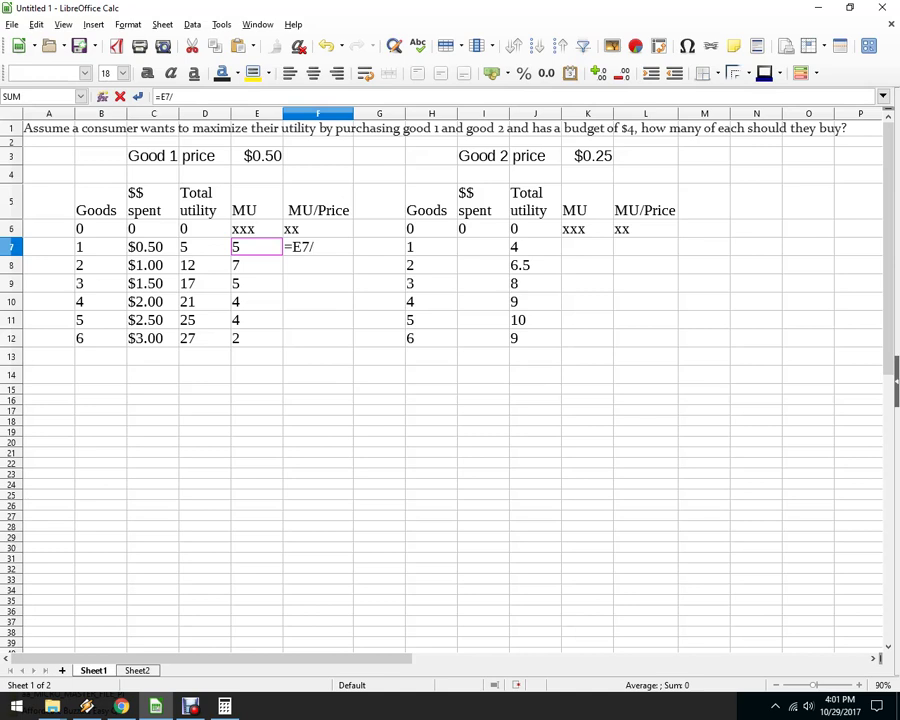
{"action": "key", "text": "Left"}
{"action": "key", "text": "Up"}
{"action": "key", "text": "Up"}
{"action": "key", "text": "Up"}
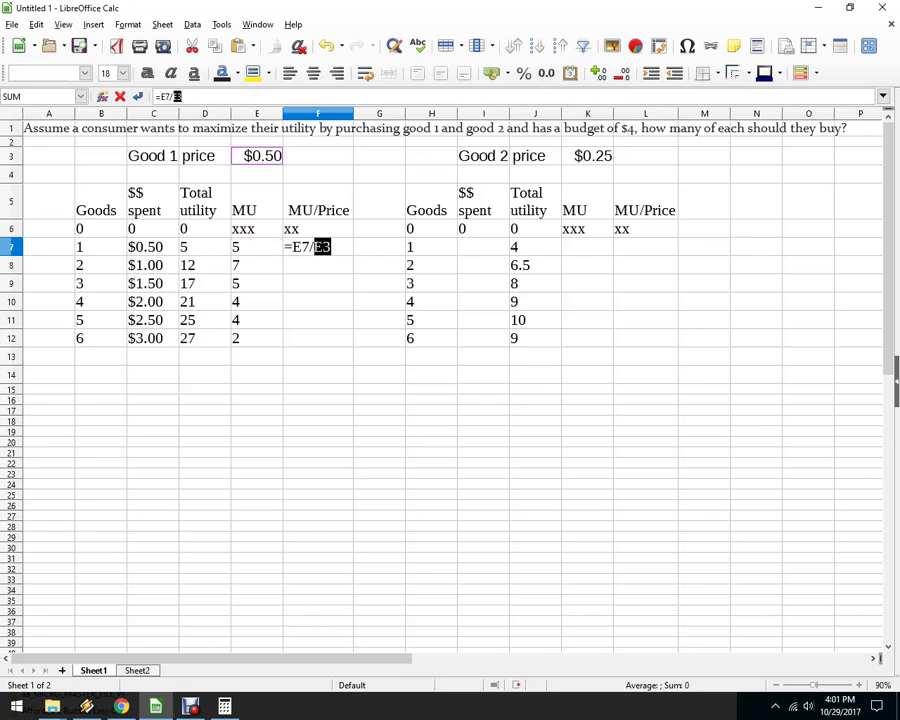
{"action": "key", "text": "F4"}
{"action": "key", "text": "Return"}
{"action": "key", "text": "Up"}
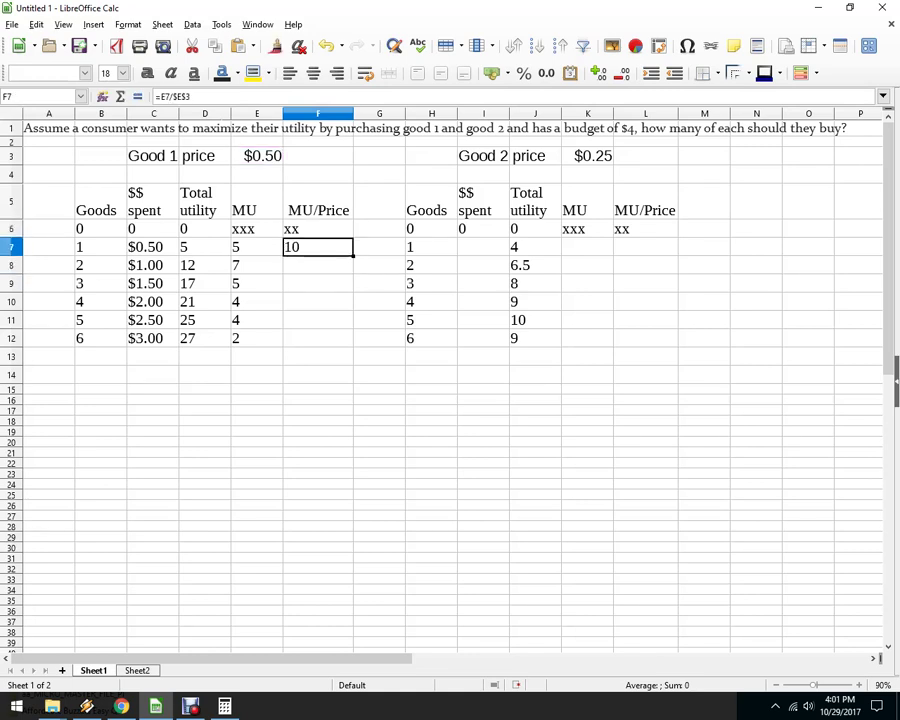
{"action": "double_click", "coordinate": [352, 255]}
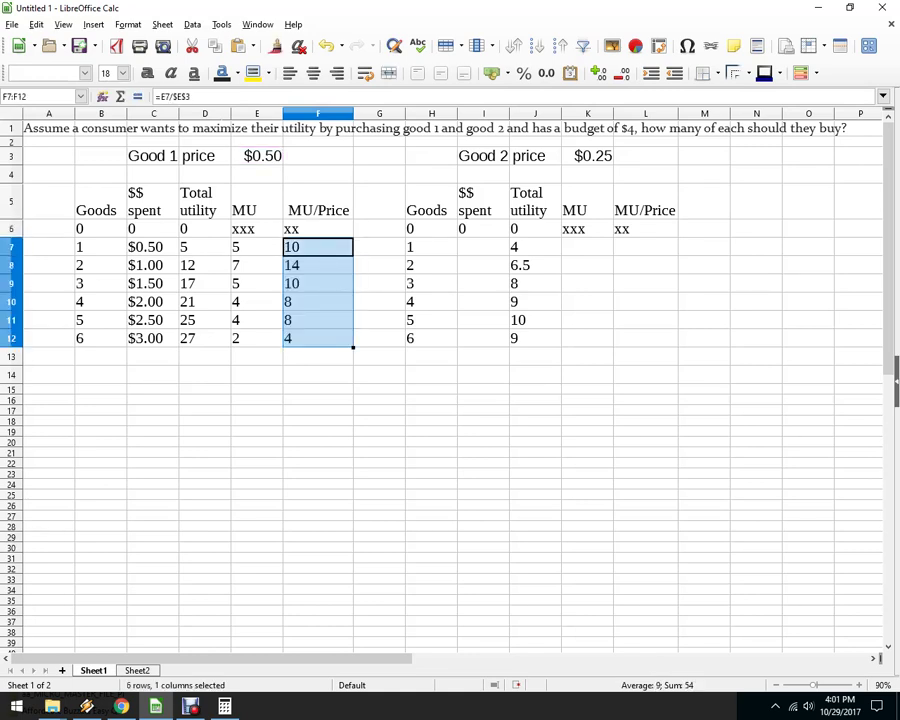
{"action": "left_click", "coordinate": [431, 320]}
{"action": "left_click", "coordinate": [483, 247]}
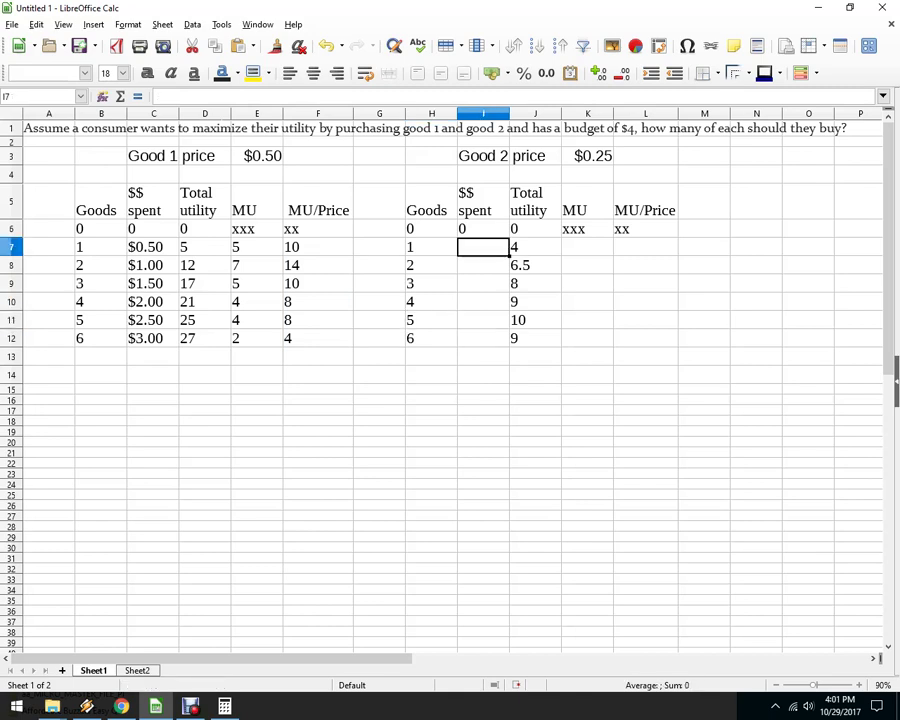
Step: Enter =H7*$K$3 in I7 for good 2's $$ spent and fill it down column I
{"action": "type", "text": "="}
{"action": "left_click", "coordinate": [431, 247]}
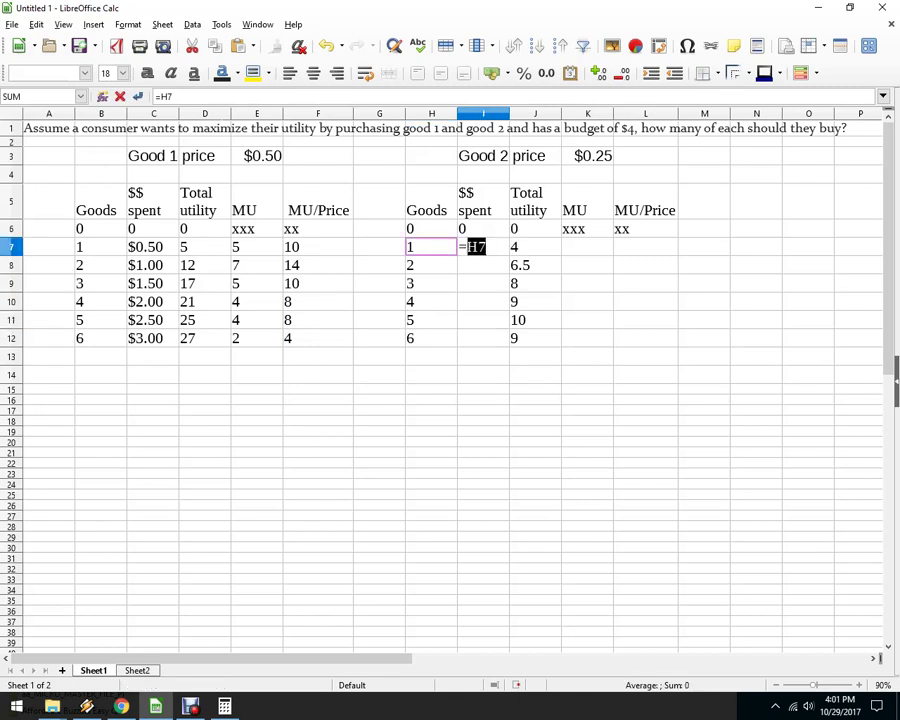
{"action": "type", "text": "*"}
{"action": "left_click", "coordinate": [588, 156]}
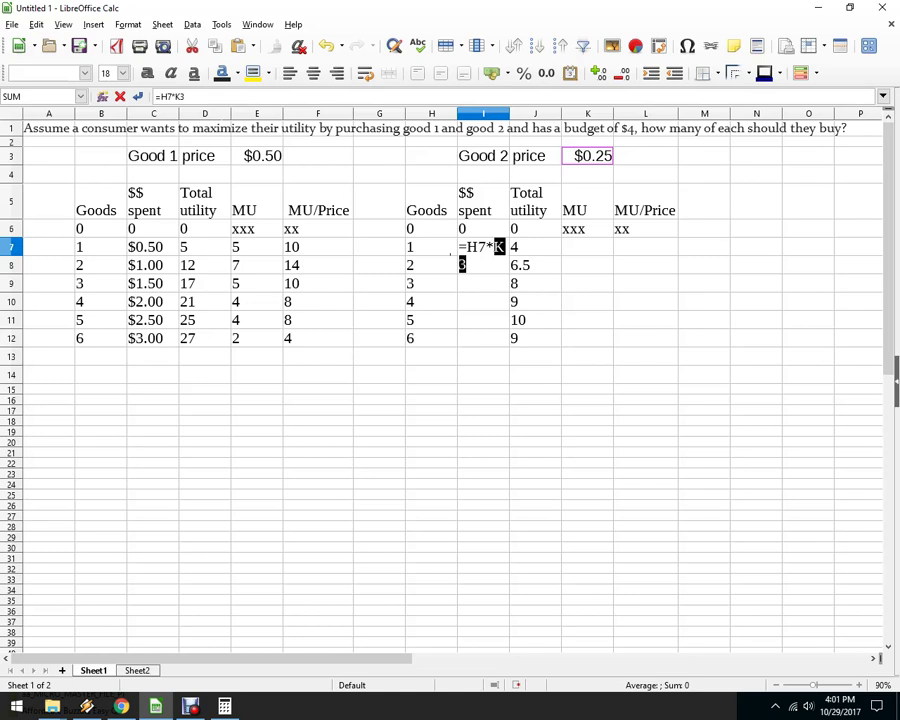
{"action": "left_click", "coordinate": [180, 97]}
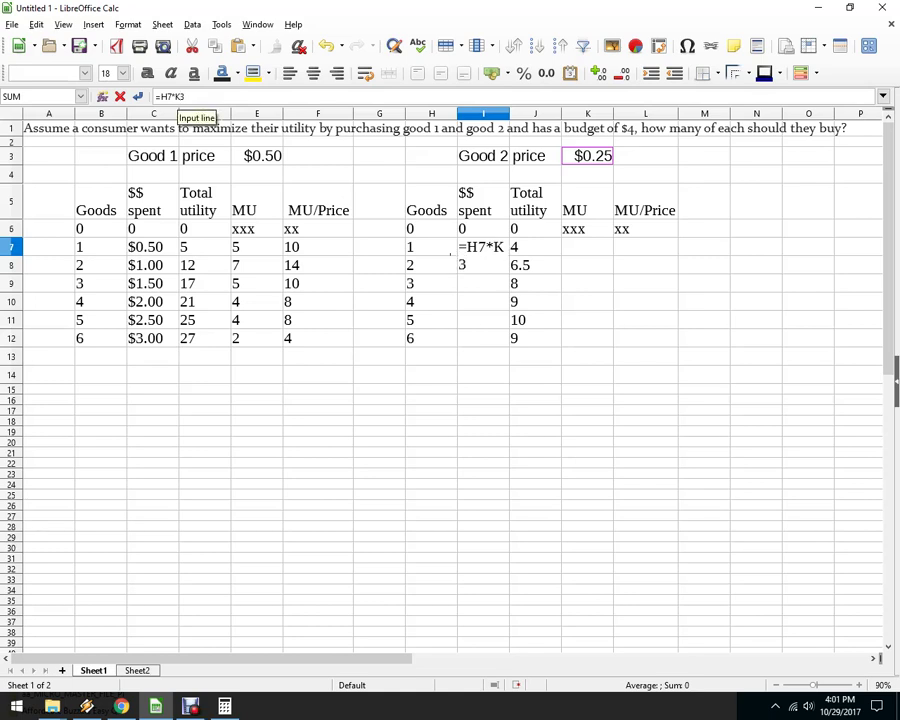
{"action": "key", "text": "shift+F4"}
{"action": "key", "text": "Return"}
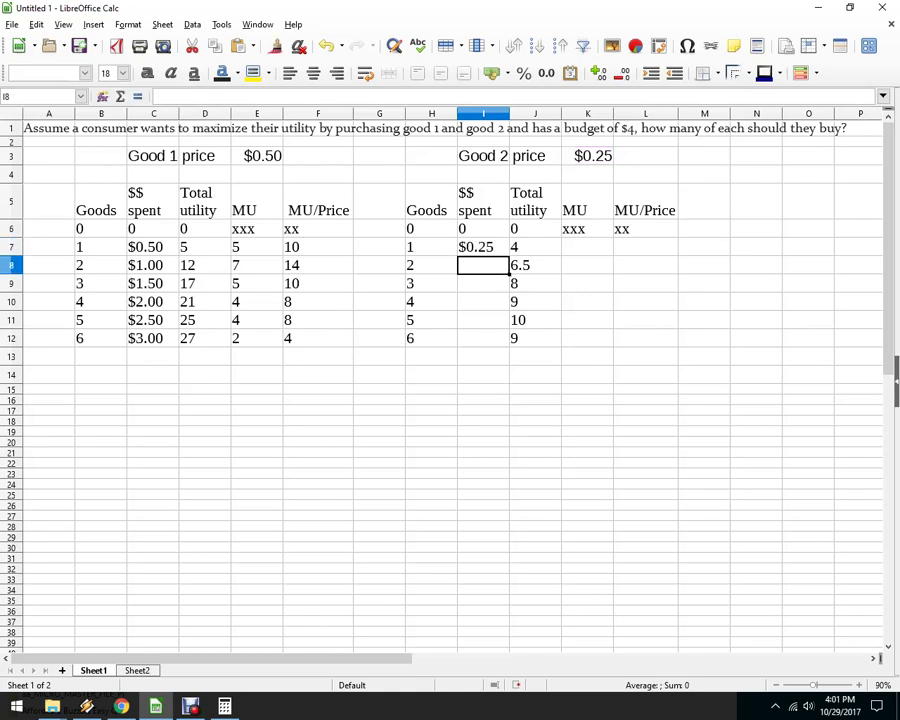
{"action": "key", "text": "Up"}
{"action": "double_click", "coordinate": [510, 255]}
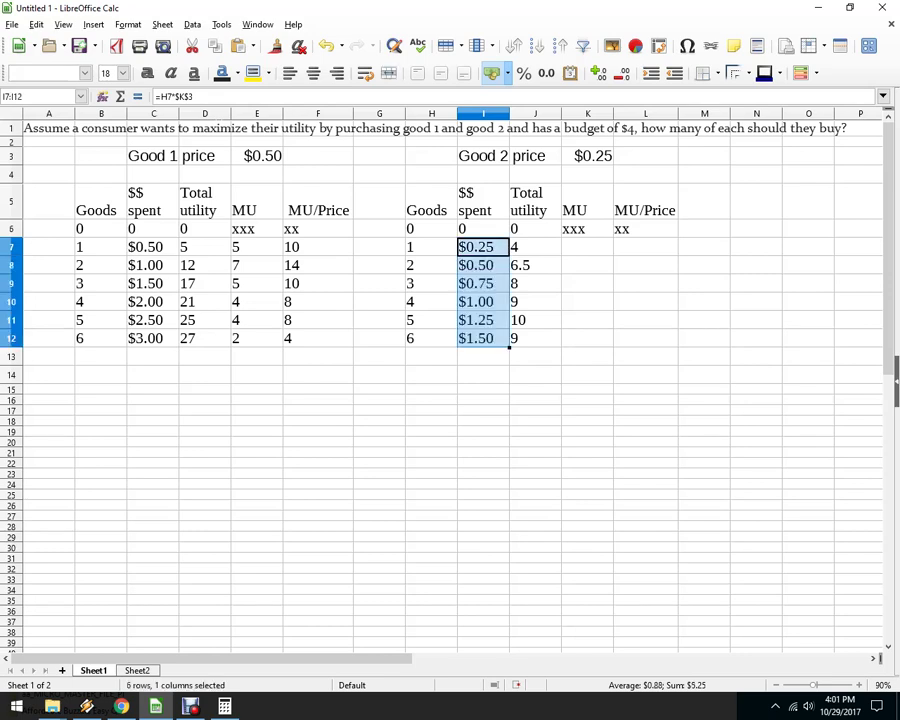
Step: Enter =J7-J6 in K7 and fill down, giving MU 4,2.5,1.5,1,1,-1
{"action": "left_click", "coordinate": [587, 247]}
{"action": "type", "text": "="}
{"action": "key", "text": "Left"}
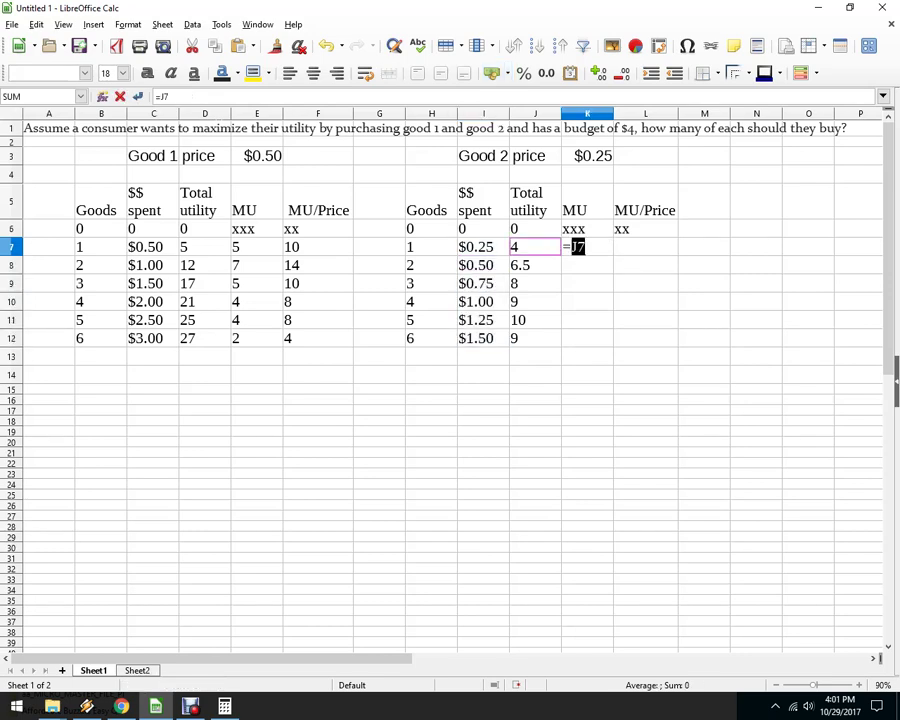
{"action": "type", "text": "-"}
{"action": "key", "text": "Up"}
{"action": "key", "text": "Left"}
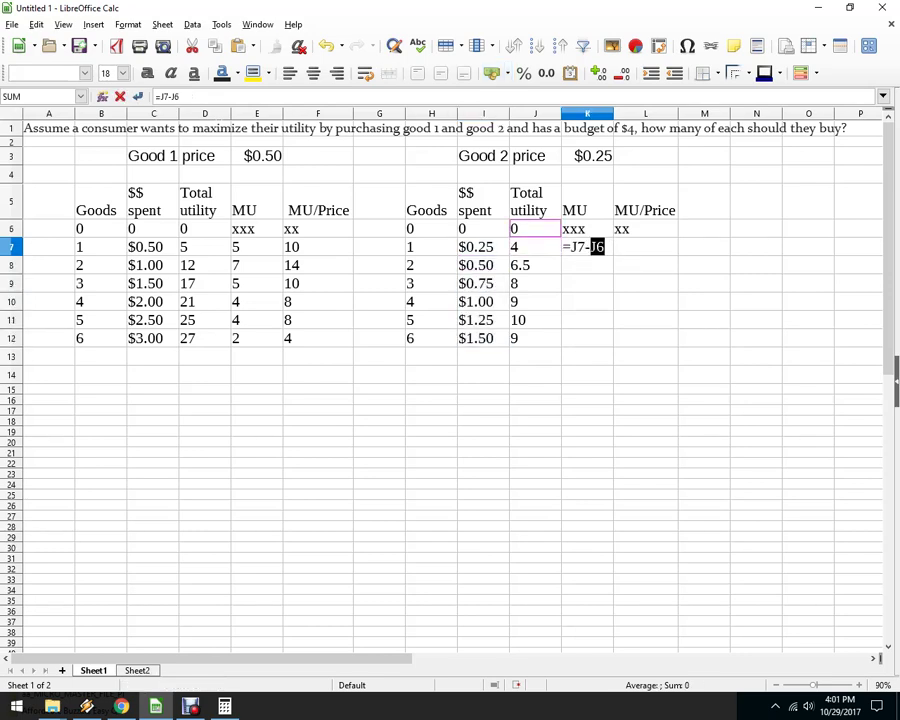
{"action": "key", "text": "Return"}
{"action": "key", "text": "Up"}
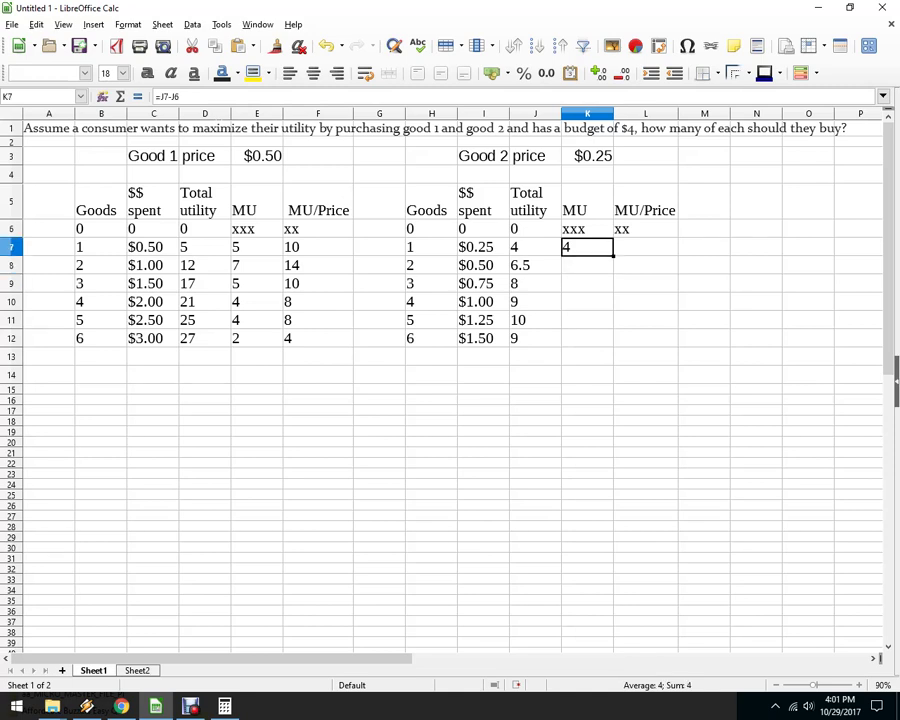
{"action": "double_click", "coordinate": [613, 256]}
Step: Enter =K7/$K$3 in L7 and fill to row 12, giving MU/Price 16,10,6,4,4,-4
{"action": "key", "text": "Right"}
{"action": "type", "text": "="}
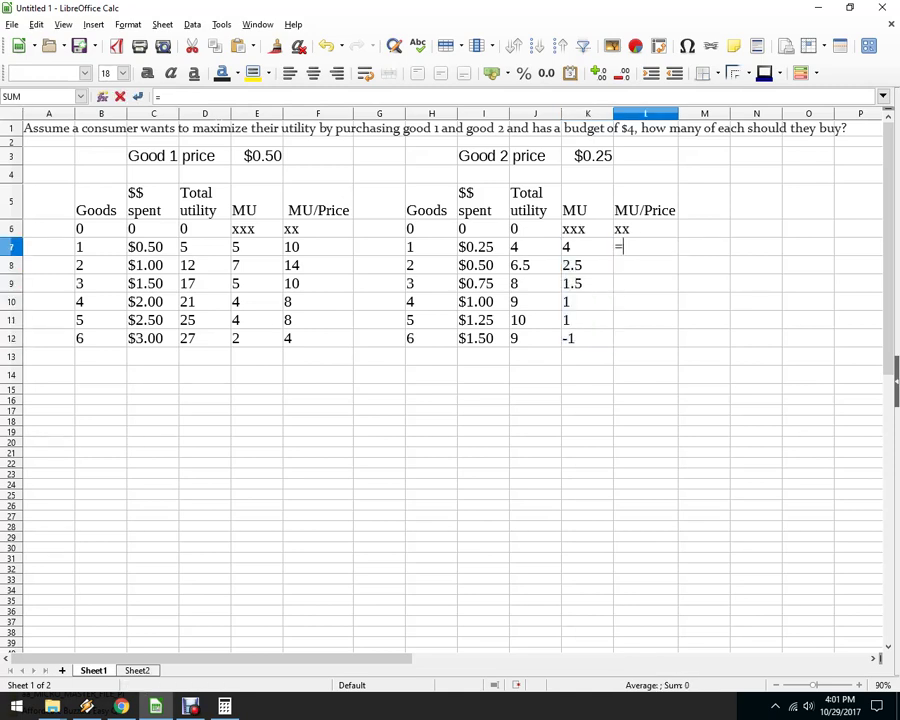
{"action": "key", "text": "Left"}
{"action": "type", "text": "/"}
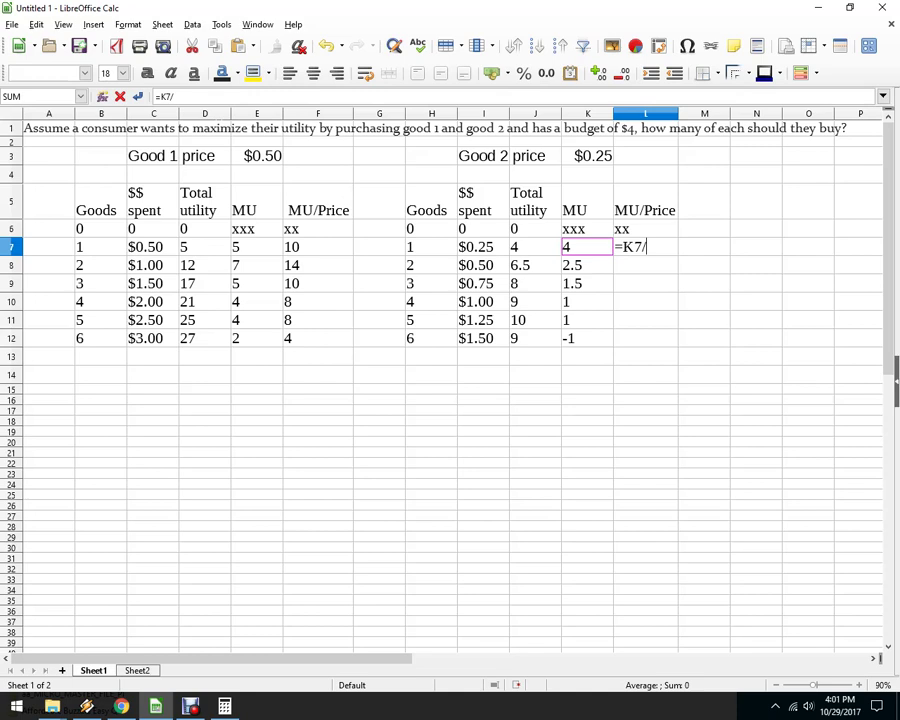
{"action": "key", "text": "Up"}
{"action": "key", "text": "Up"}
{"action": "key", "text": "Up"}
{"action": "key", "text": "Left"}
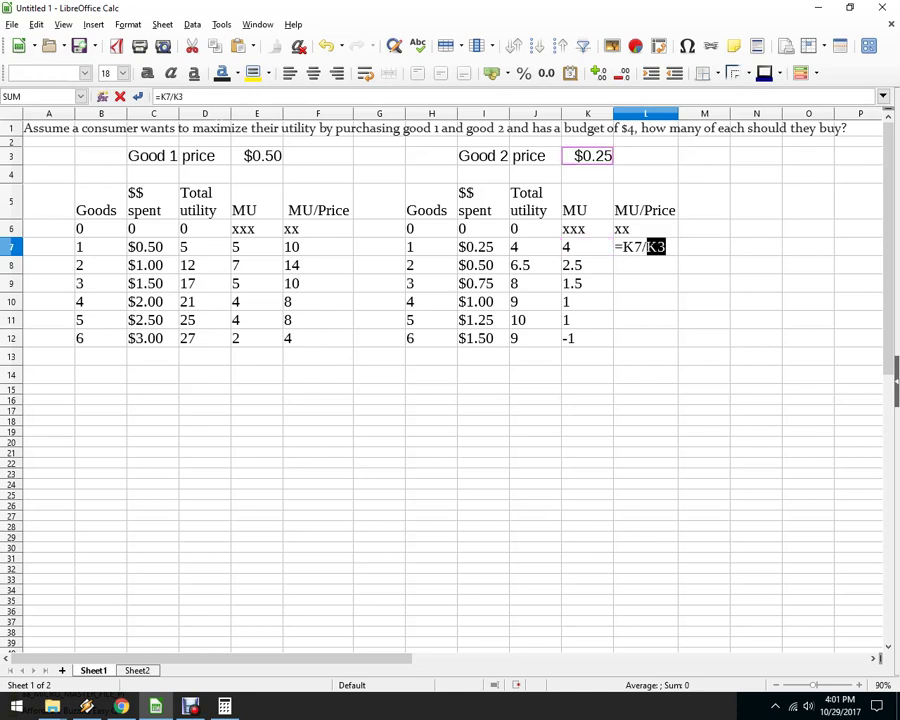
{"action": "key", "text": "F4"}
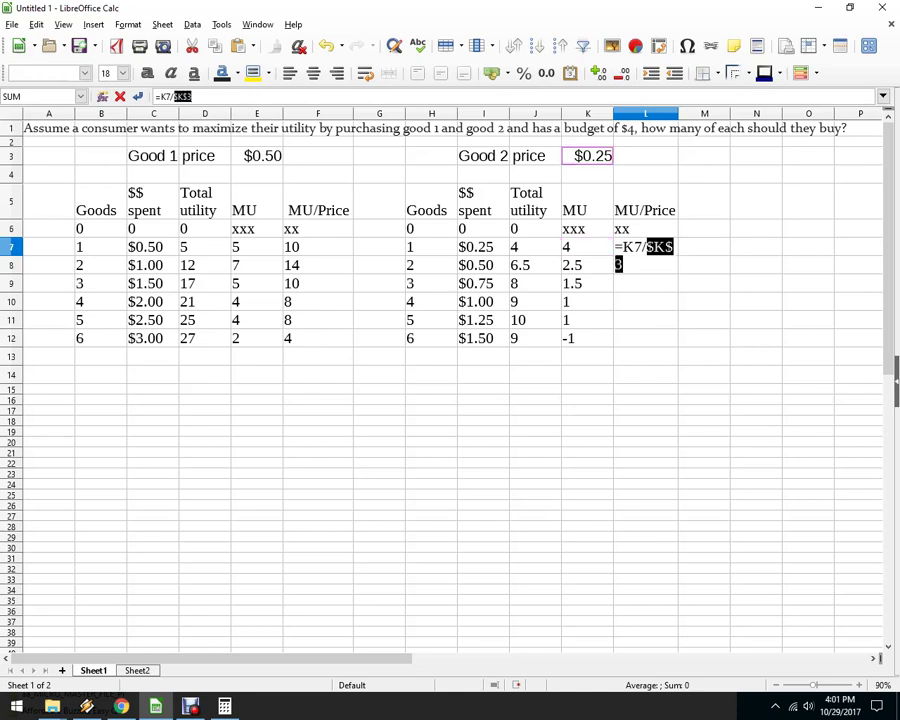
{"action": "key", "text": "Return"}
{"action": "key", "text": "Up"}
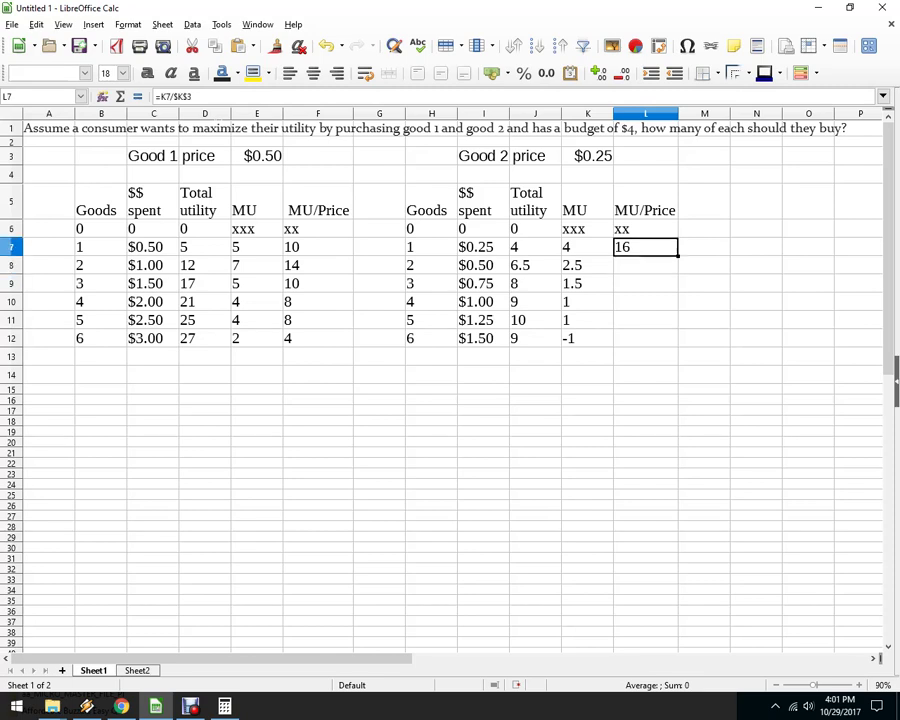
{"action": "key", "text": "shift+Down"}
{"action": "key", "text": "shift+Down"}
{"action": "key", "text": "shift+Down"}
{"action": "key", "text": "ctrl+d"}
{"action": "key", "text": "Right"}
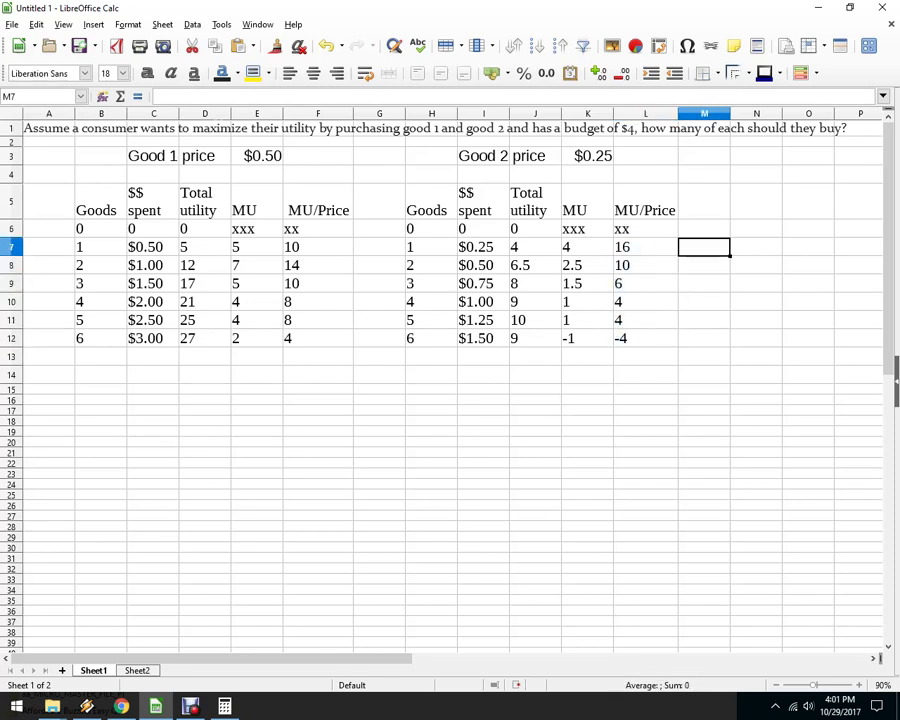
{"action": "key", "text": "Down"}
{"action": "key", "text": "Down"}
{"action": "key", "text": "Down"}
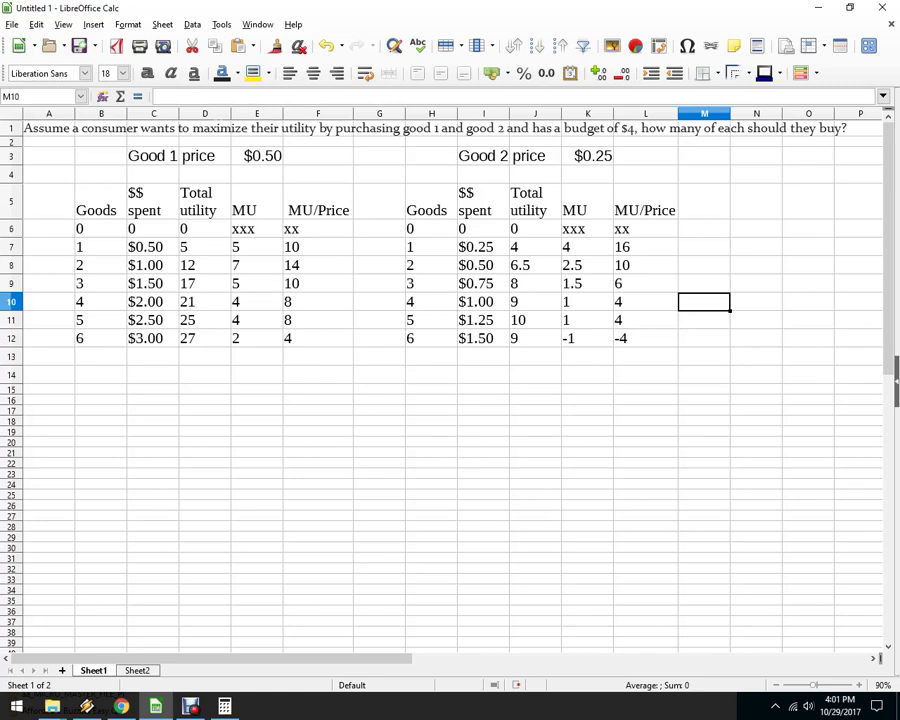
Step: Select good 1's 6-unit row (B12:F12) together with good 2's 4-unit row (H10:L10)
{"action": "left_click_drag", "start_coordinate": [100, 338], "coordinate": [318, 338]}
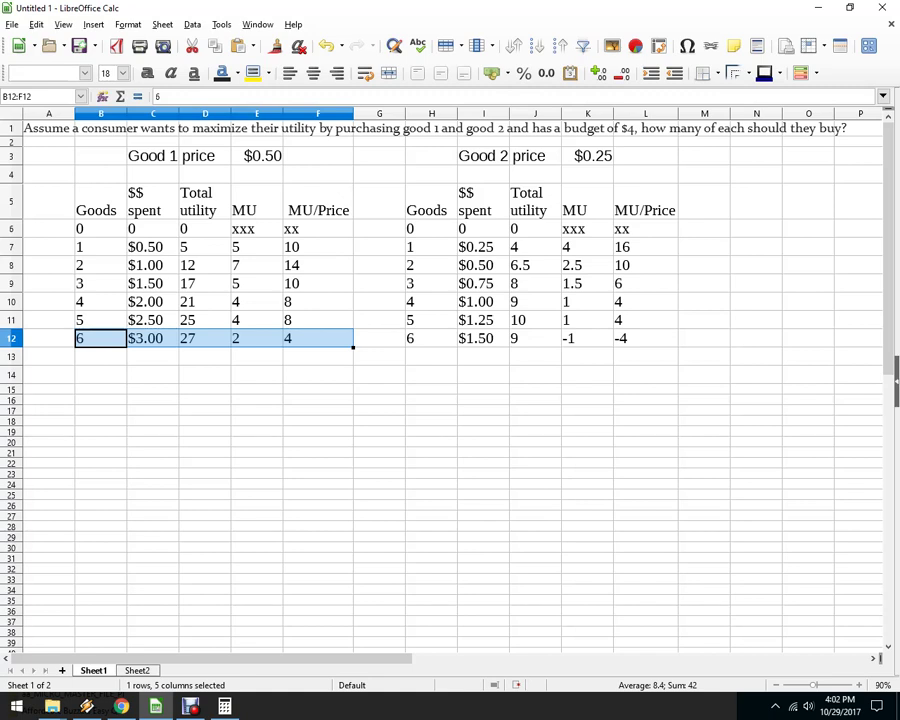
{"action": "left_click_drag", "start_coordinate": [645, 301], "coordinate": [430, 301]}
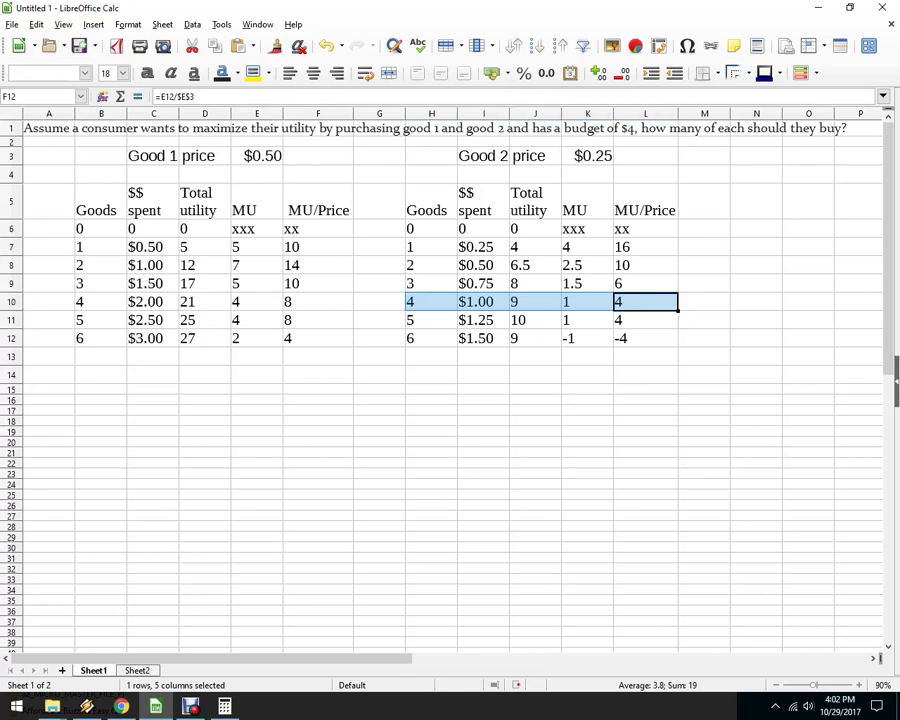
{"action": "left_click_drag", "start_coordinate": [318, 338], "coordinate": [101, 338]}
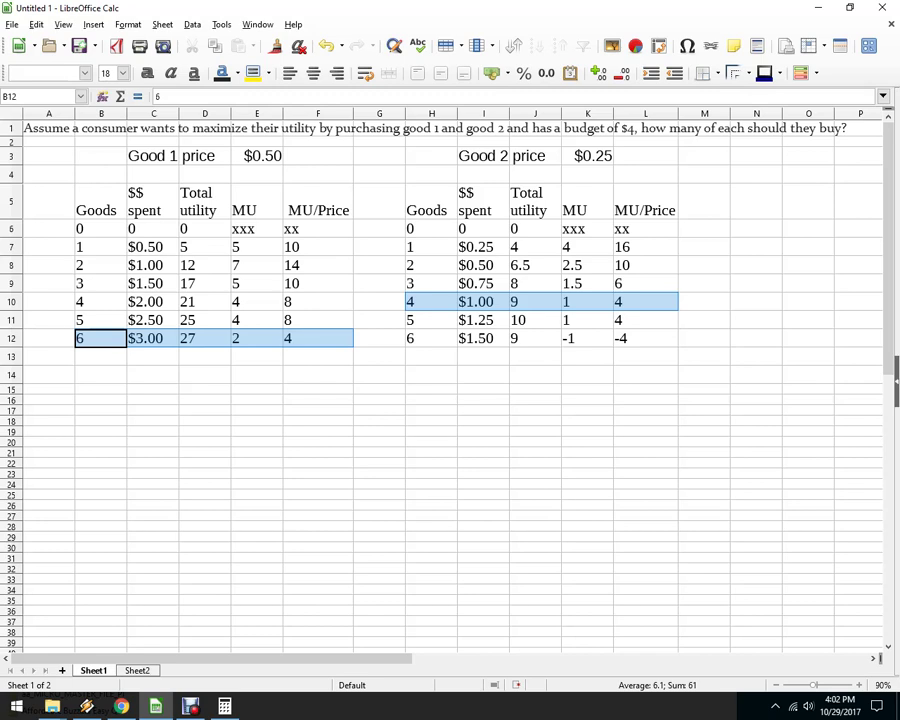
{"action": "left_click", "coordinate": [318, 174]}
Step: Change good 1's price in E3 from 0.5 to 1, recalculating spending to $1.00–$6.00
{"action": "left_click", "coordinate": [257, 156]}
{"action": "key", "text": "F2"}
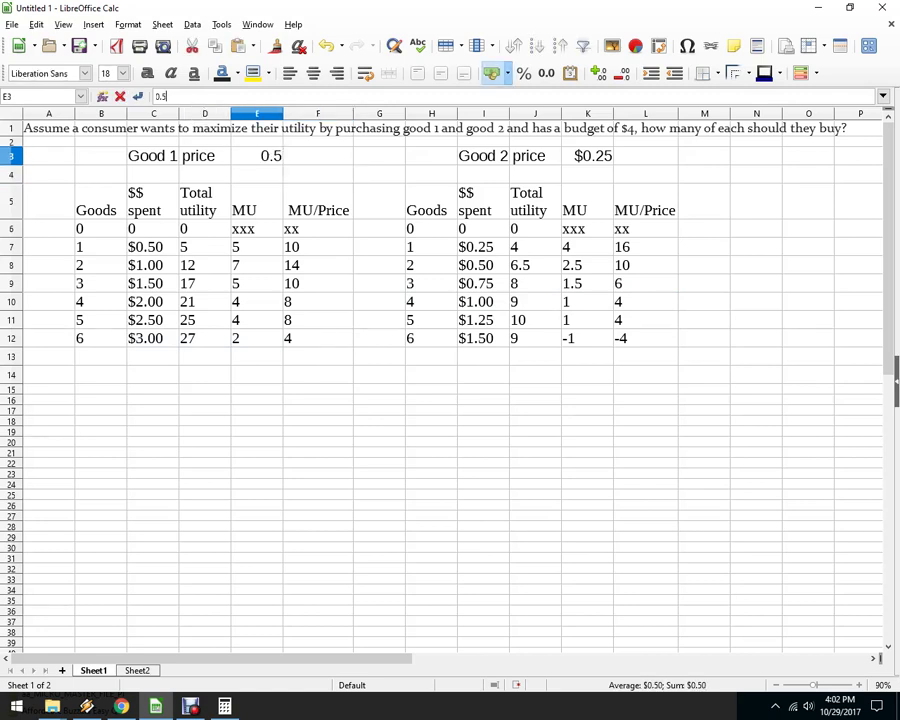
{"action": "key", "text": "BackSpace"}
{"action": "key", "text": "BackSpace"}
{"action": "key", "text": "BackSpace"}
{"action": "type", "text": "1"}
{"action": "key", "text": "Return"}
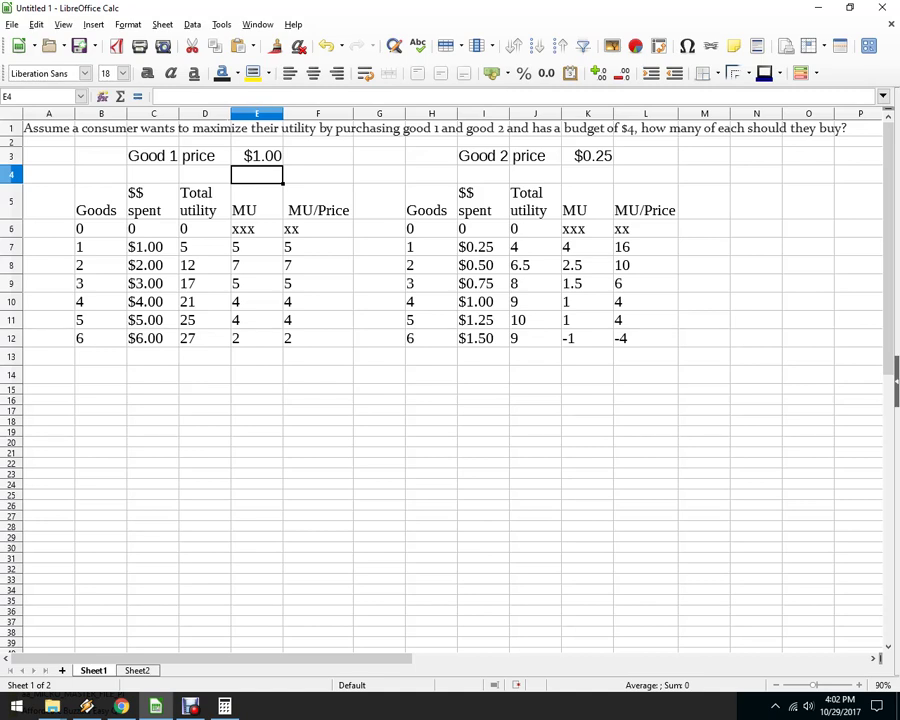
Step: Compare bundles by selecting good 1's 4-unit and 3-unit rows alongside good 2's 4-unit row
{"action": "left_click_drag", "start_coordinate": [318, 301], "coordinate": [100, 301]}
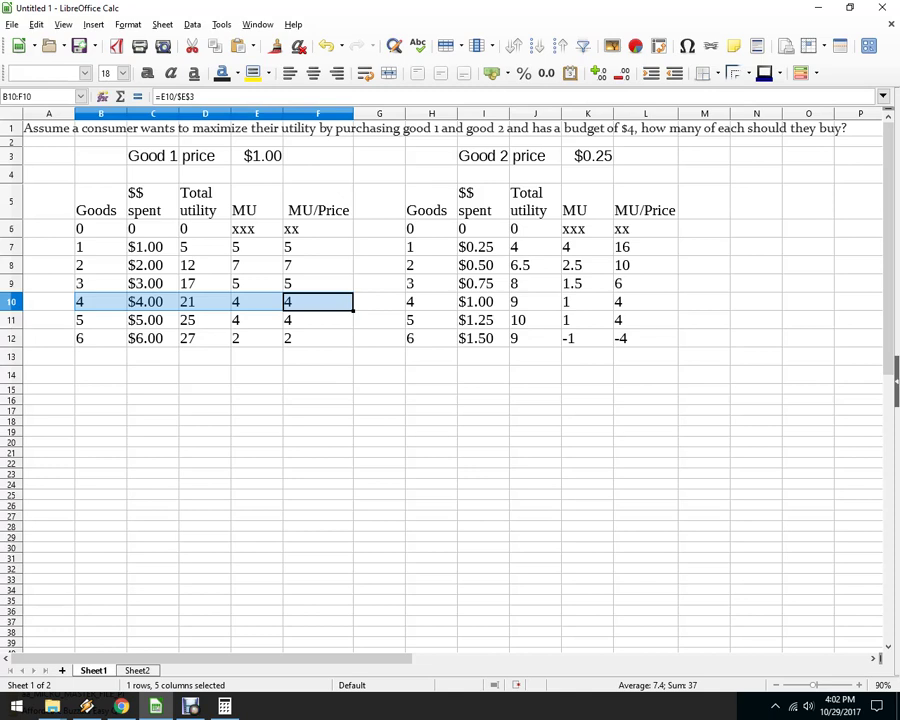
{"action": "left_click_drag", "start_coordinate": [645, 301], "coordinate": [431, 301], "text": "ctrl"}
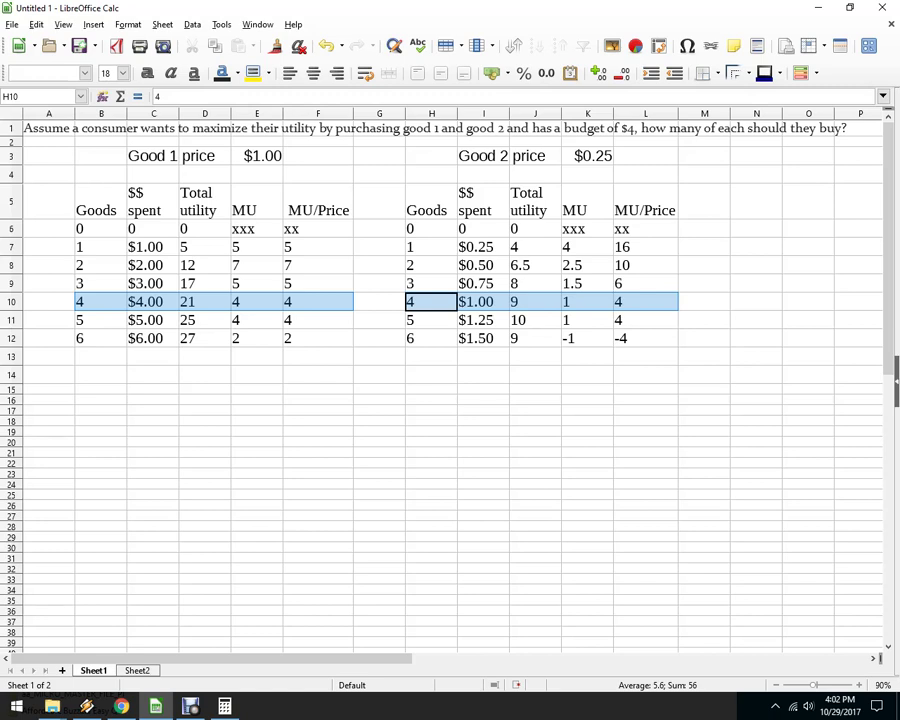
{"action": "key", "text": "Left"}
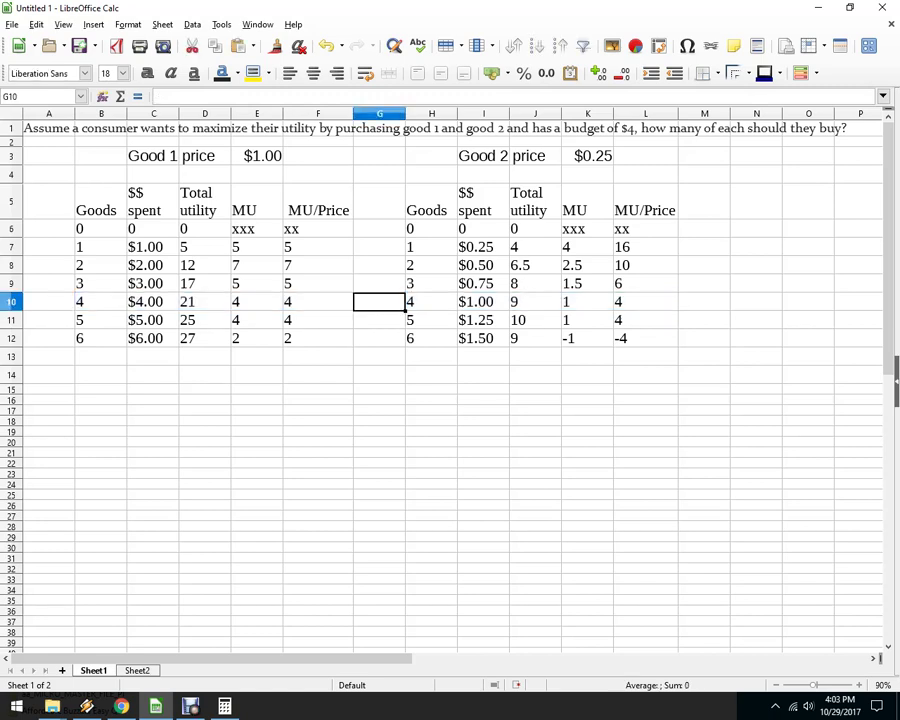
{"action": "key", "text": "Up"}
{"action": "key", "text": "Left"}
{"action": "key", "text": "shift+Left"}
{"action": "key", "text": "shift+Left"}
{"action": "key", "text": "shift+Left"}
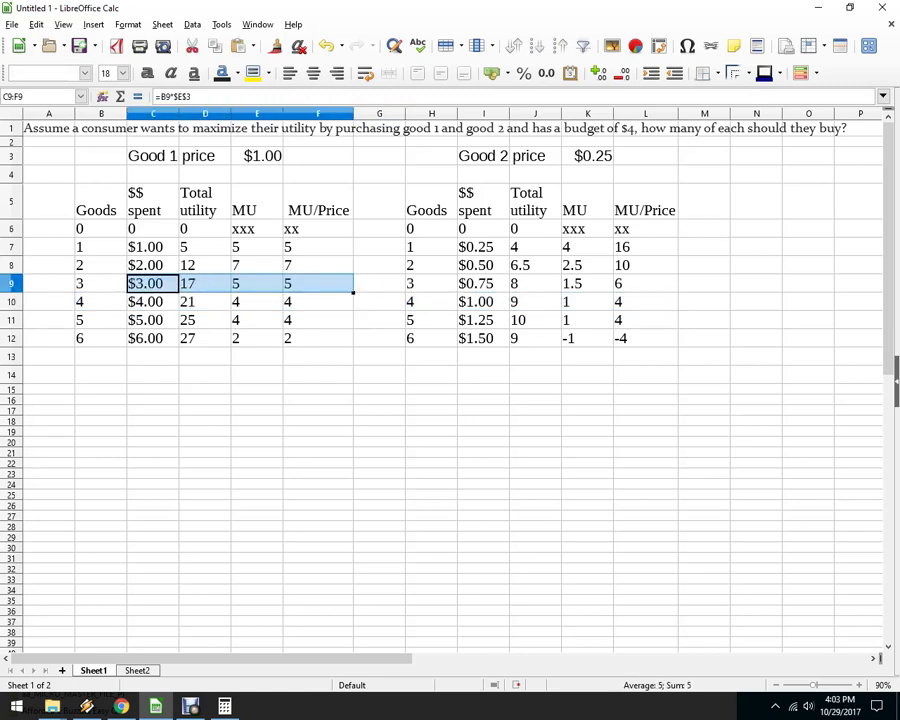
{"action": "key", "text": "shift+Left"}
{"action": "key", "text": "Right"}
{"action": "key", "text": "Right"}
{"action": "key", "text": "Right"}
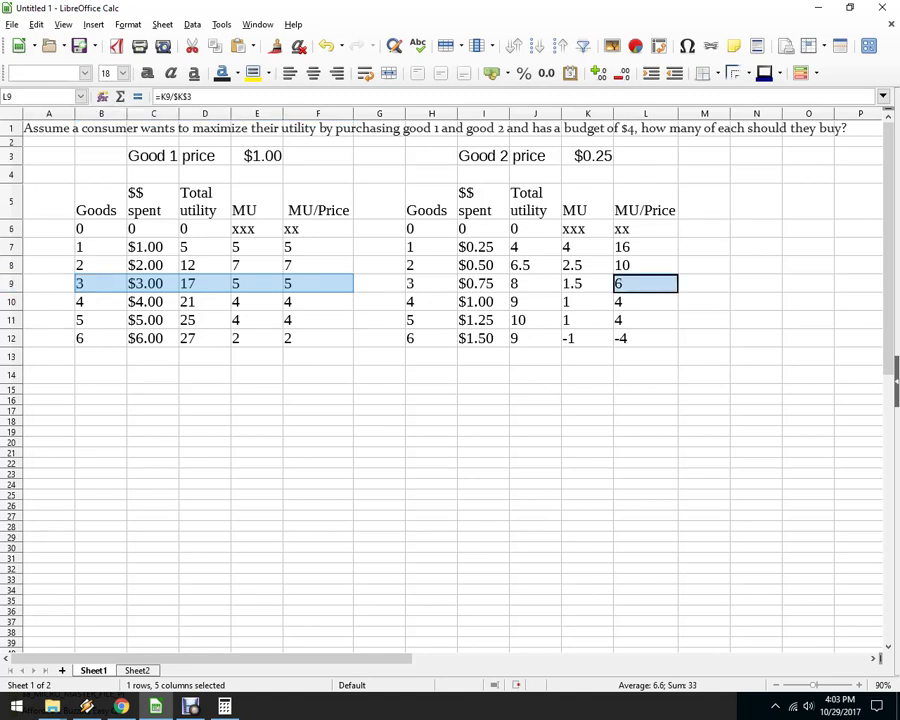
{"action": "key", "text": "shift+Left"}
{"action": "key", "text": "shift+Left"}
{"action": "key", "text": "shift+Left"}
{"action": "key", "text": "shift+Left"}
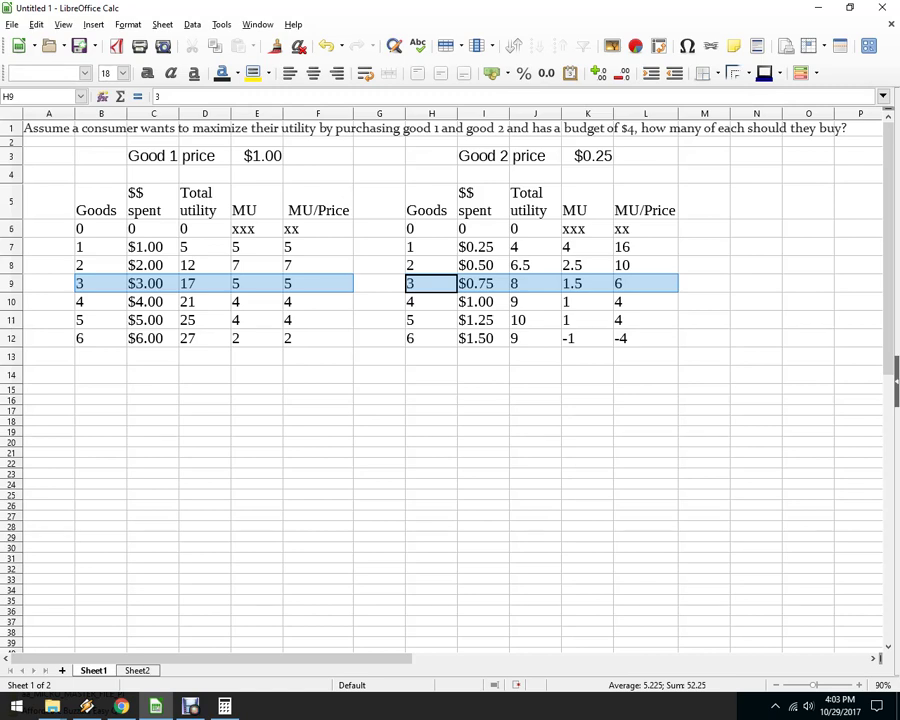
Step: Select good 2's 3- and 4-unit row values to compare MU/Price
{"action": "left_click", "coordinate": [645, 301], "text": "ctrl"}
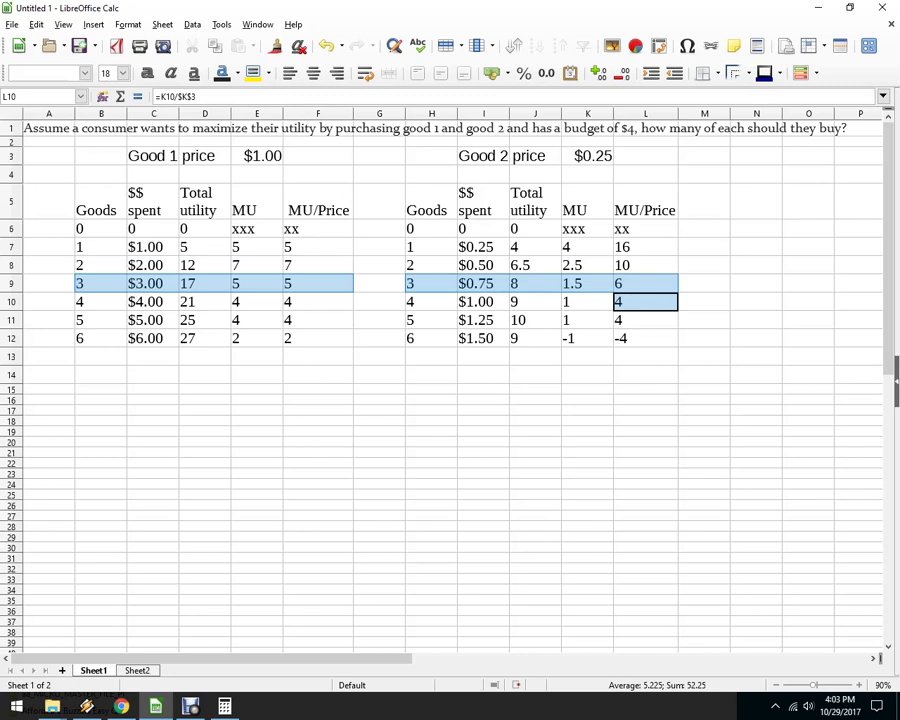
{"action": "left_click", "coordinate": [535, 283], "text": "ctrl"}
{"action": "left_click", "coordinate": [484, 283], "text": "ctrl"}
{"action": "left_click", "coordinate": [431, 283], "text": "ctrl"}
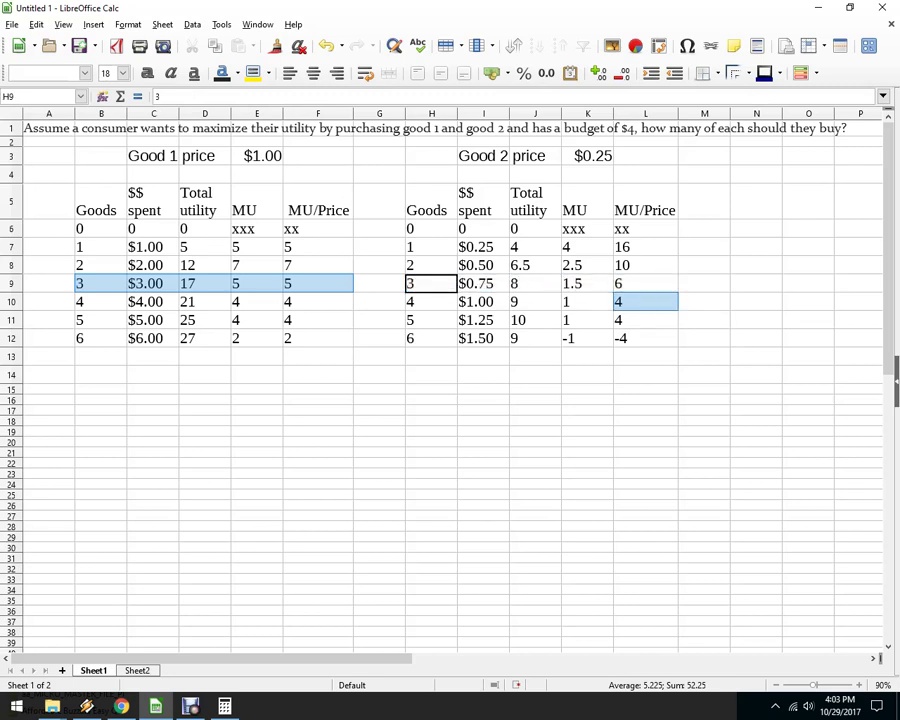
{"action": "left_click", "coordinate": [484, 301], "text": "ctrl"}
{"action": "left_click", "coordinate": [535, 301], "text": "ctrl"}
{"action": "left_click", "coordinate": [587, 301], "text": "ctrl"}
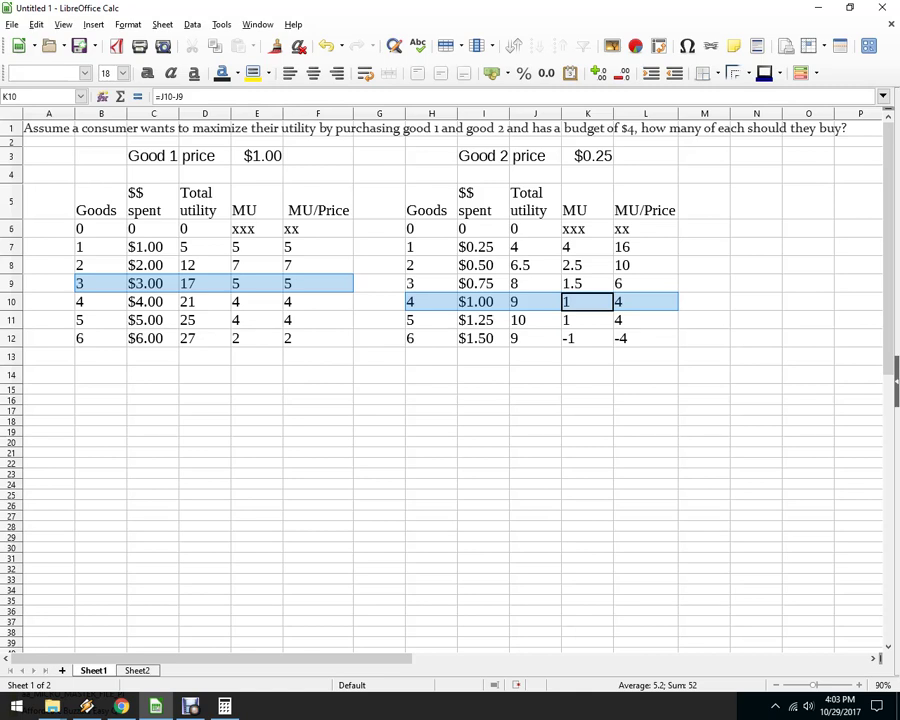
Step: Set good 2's price in K3 to 1, then go to Sheet2
{"action": "key", "text": "Up"}
{"action": "key", "text": "Up"}
{"action": "key", "text": "Up"}
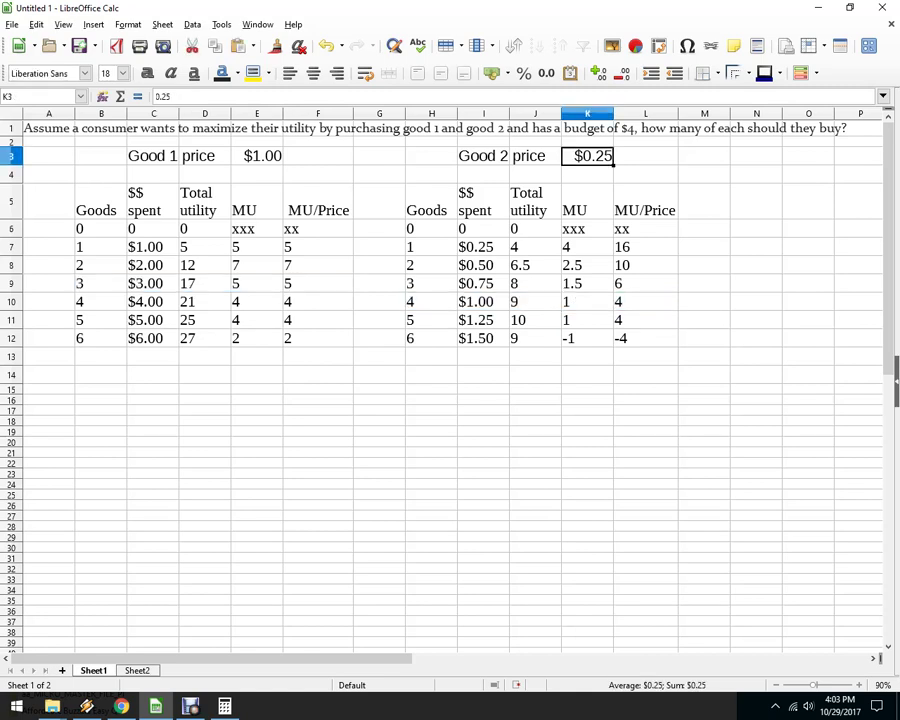
{"action": "type", "text": "1"}
{"action": "key", "text": "Return"}
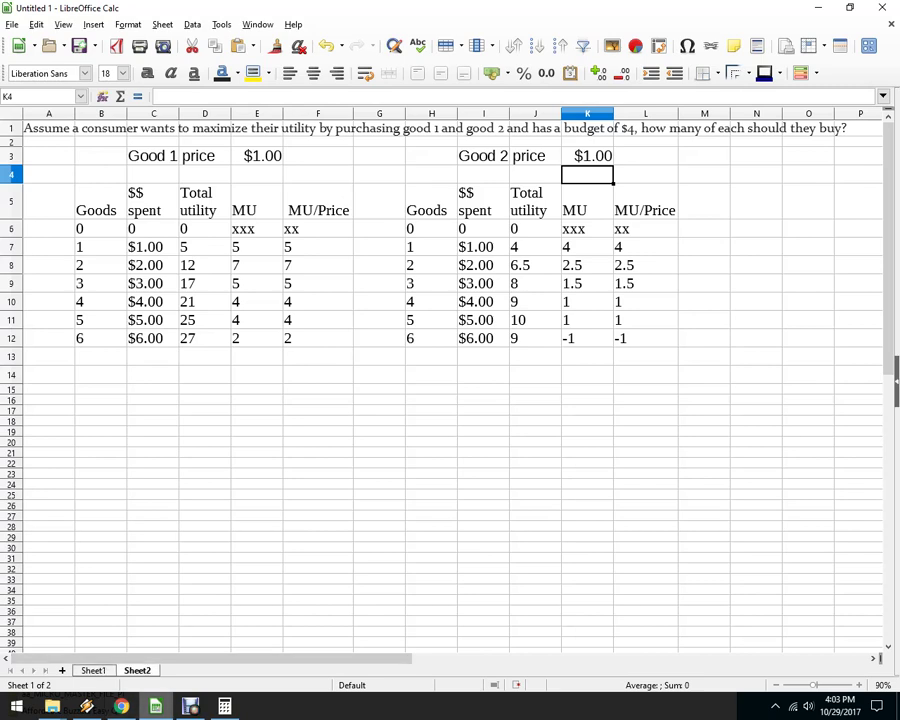
{"action": "left_click", "coordinate": [137, 670]}
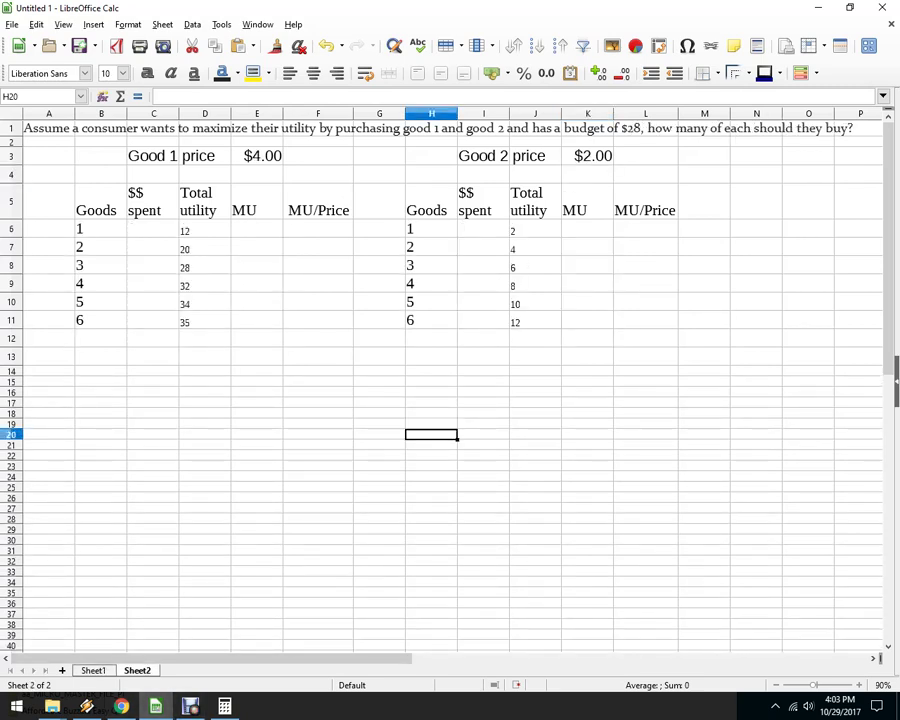
Step: On Sheet2, enter =$E$3*B6 in C6 for Good 1's $$ spent on one unit
{"action": "left_click", "coordinate": [153, 229]}
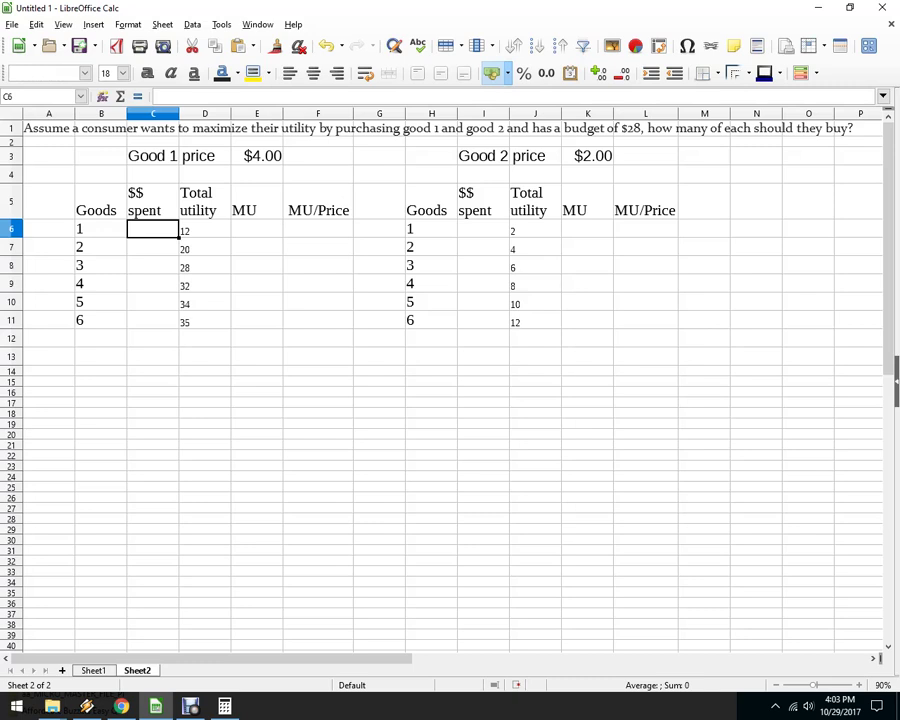
{"action": "type", "text": "="}
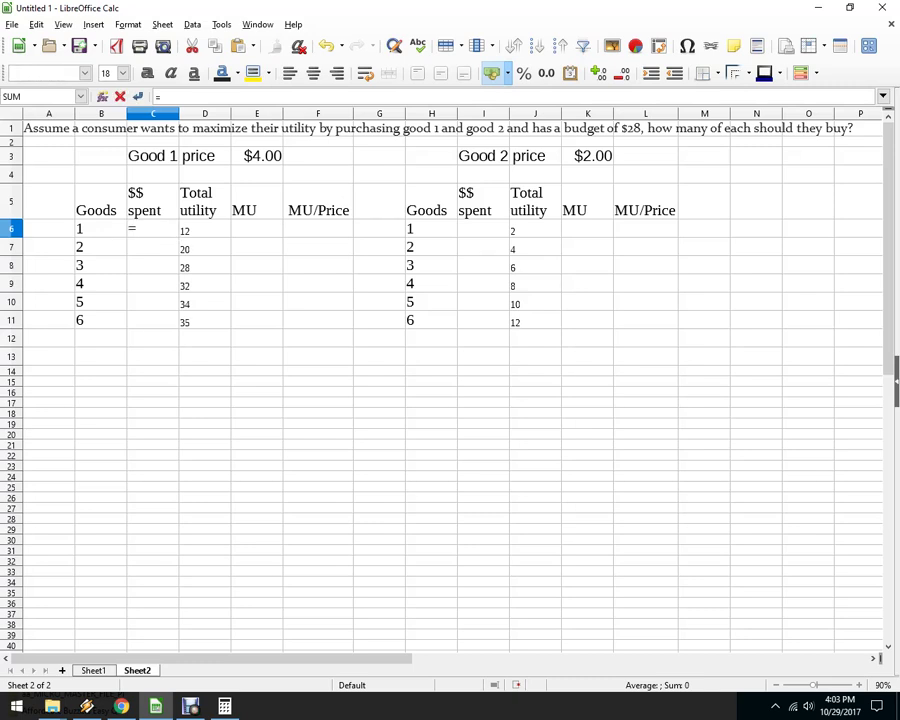
{"action": "left_click", "coordinate": [257, 156]}
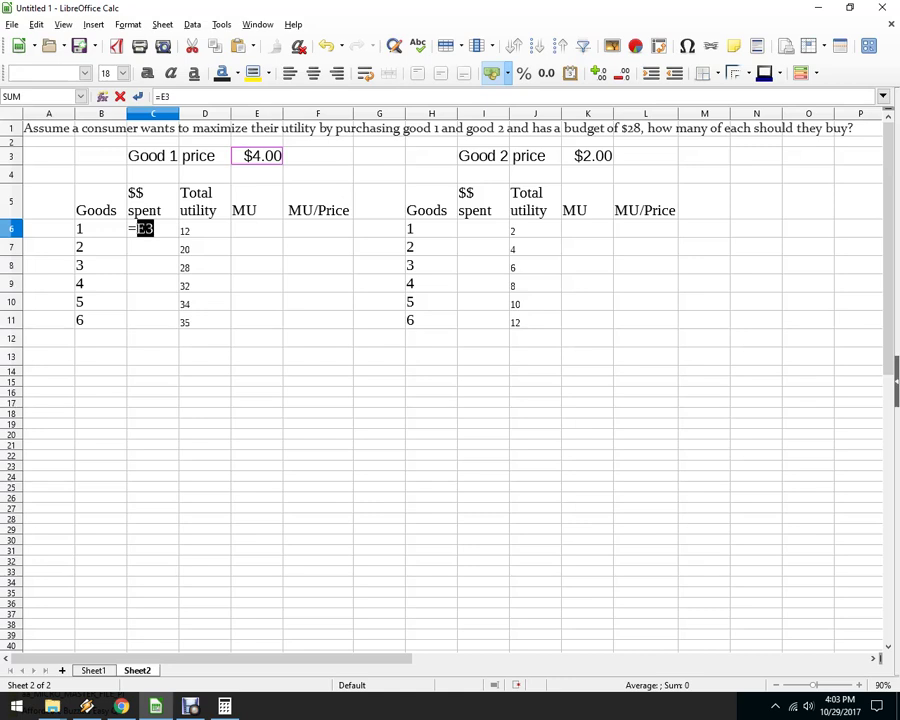
{"action": "type", "text": "*"}
{"action": "key", "text": "BackSpace"}
{"action": "key", "text": "F4"}
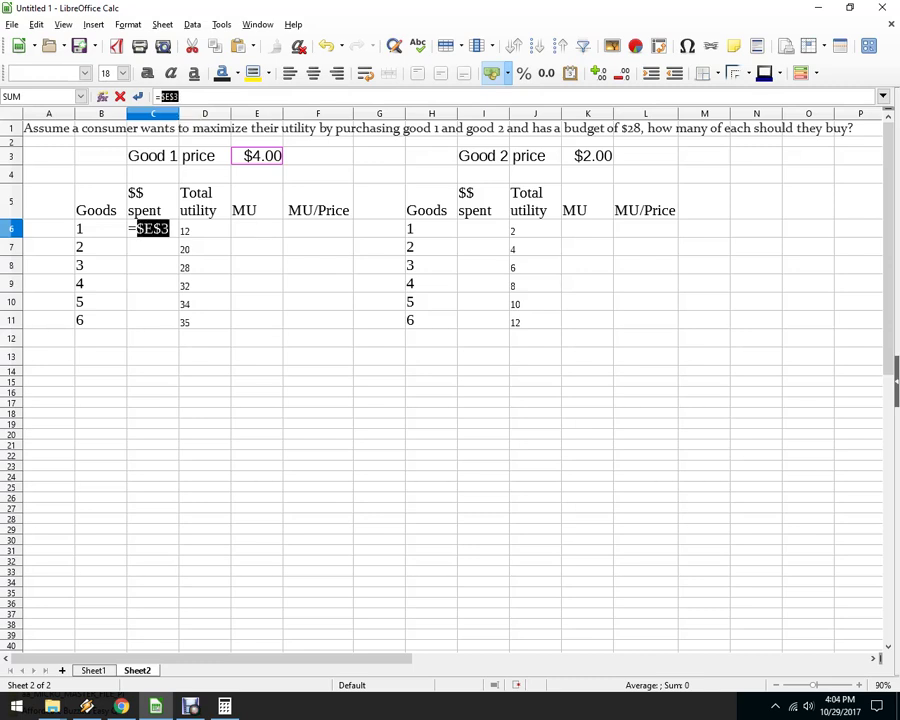
{"action": "type", "text": "*"}
{"action": "key", "text": "Left"}
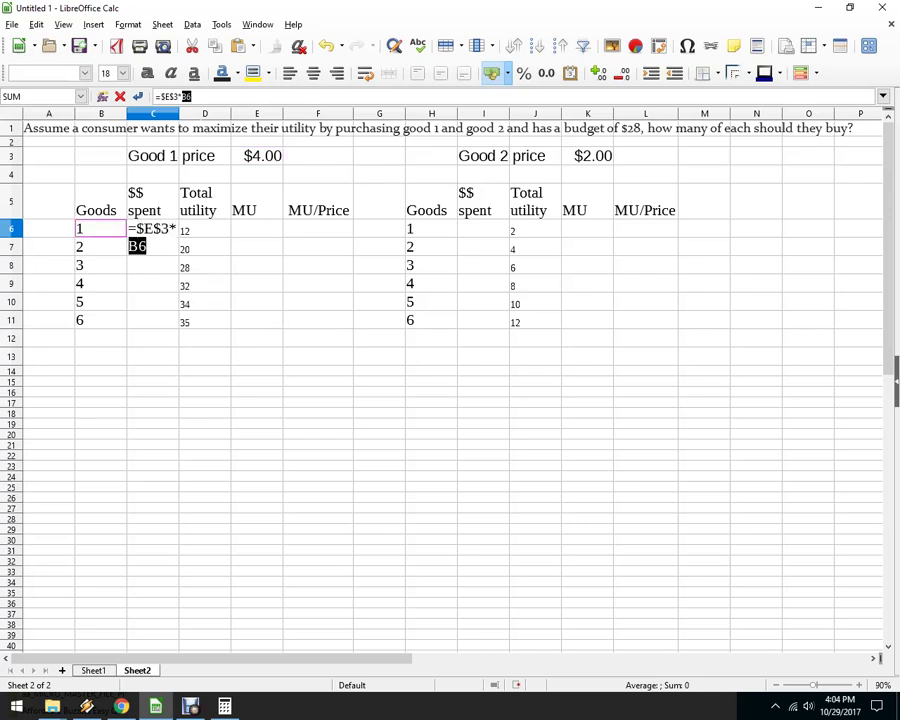
{"action": "key", "text": "Return"}
Step: Fill the $$ spent formula down to C11 ($4.00 to $24.00) and begin the first MU formula
{"action": "key", "text": "Up"}
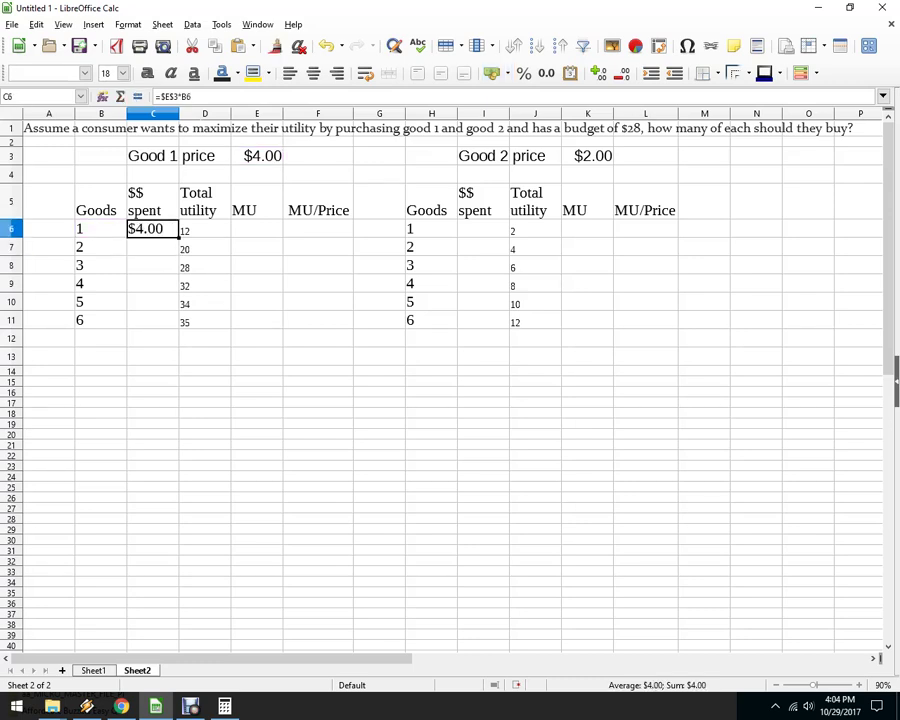
{"action": "key", "text": "shift+Down"}
{"action": "key", "text": "shift+Down"}
{"action": "key", "text": "shift+Down"}
{"action": "key", "text": "ctrl+d"}
{"action": "key", "text": "Right"}
{"action": "key", "text": "Right"}
{"action": "type", "text": "="}
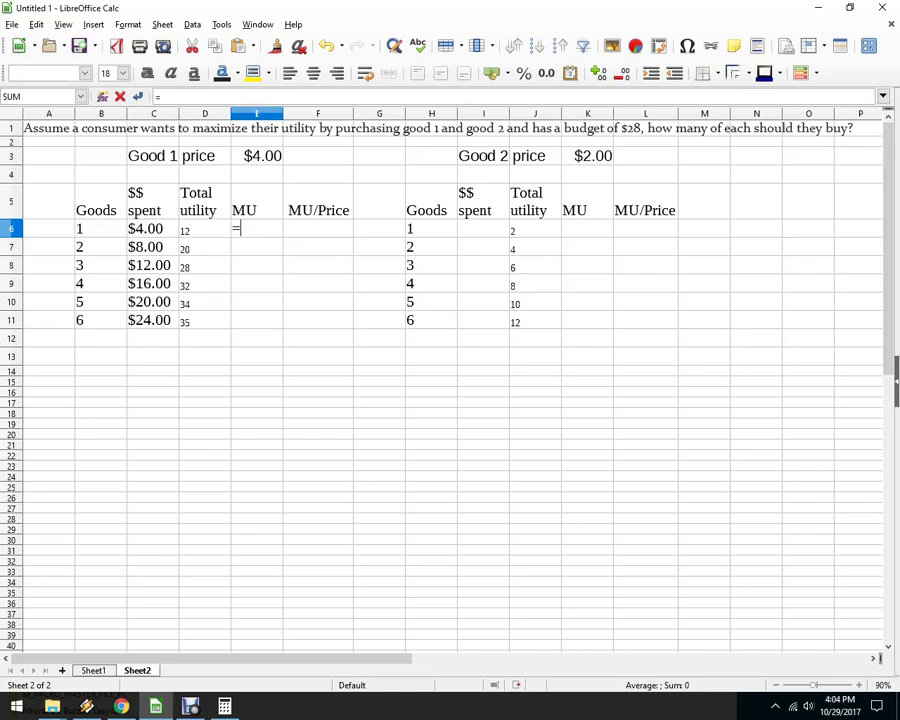
{"action": "key", "text": "Left"}
Step: Fill Good 1's MU column with =D6-0 and =D7-D6 down, giving 12, 8, 8, 4, 2, 1
{"action": "type", "text": "-0"}
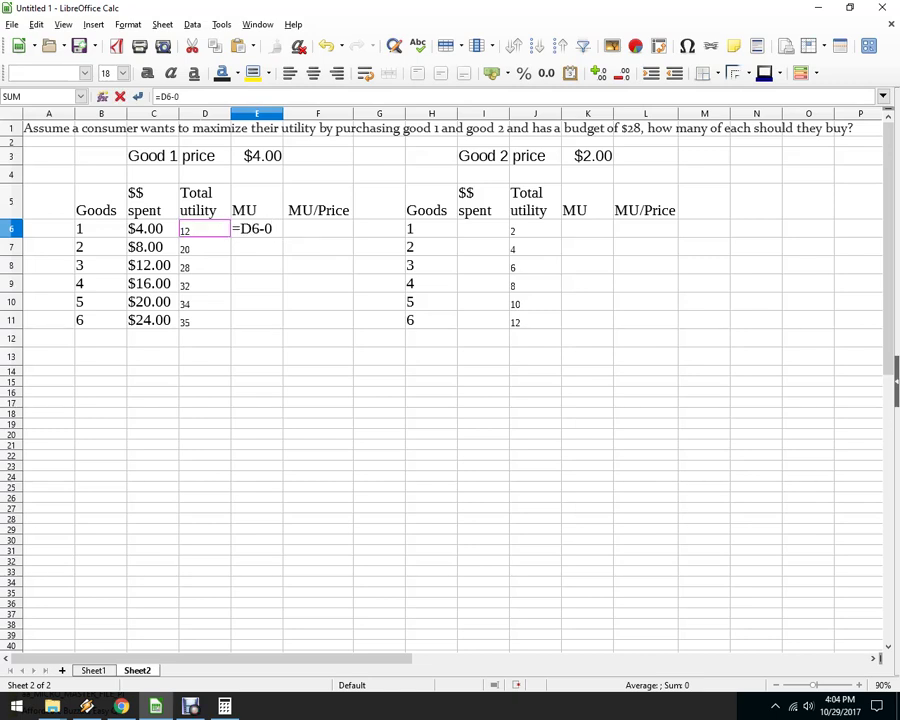
{"action": "key", "text": "Return"}
{"action": "type", "text": "="}
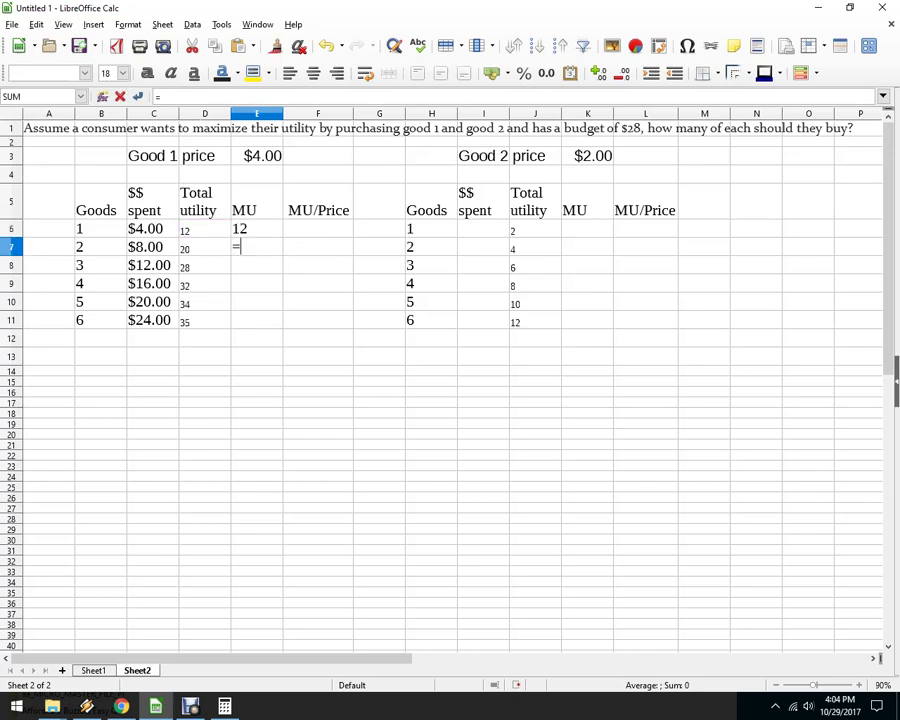
{"action": "key", "text": "Left"}
{"action": "type", "text": "-D6"}
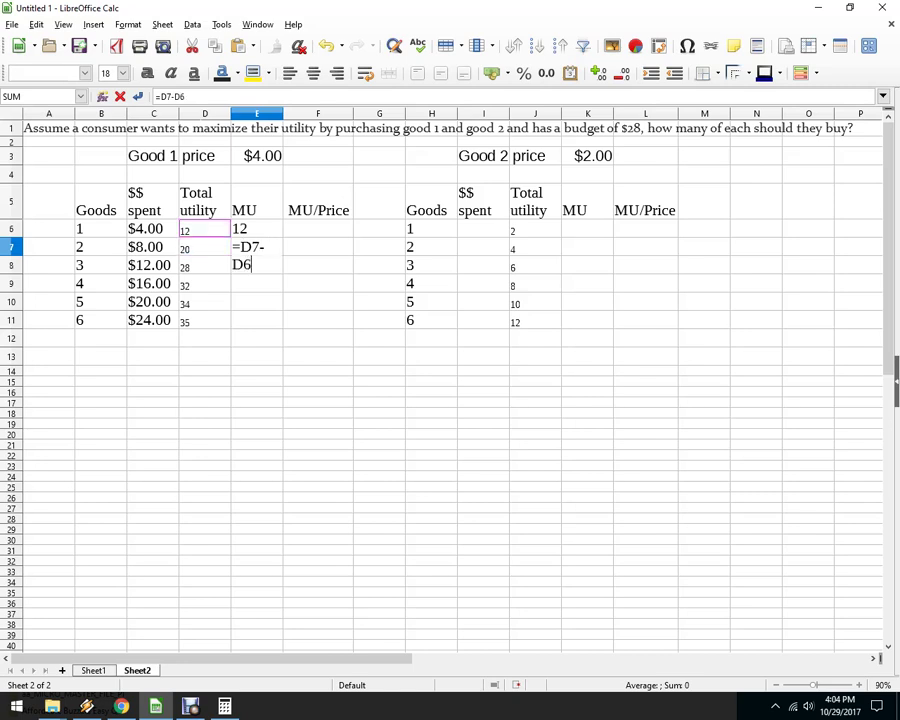
{"action": "key", "text": "Return"}
{"action": "key", "text": "Up"}
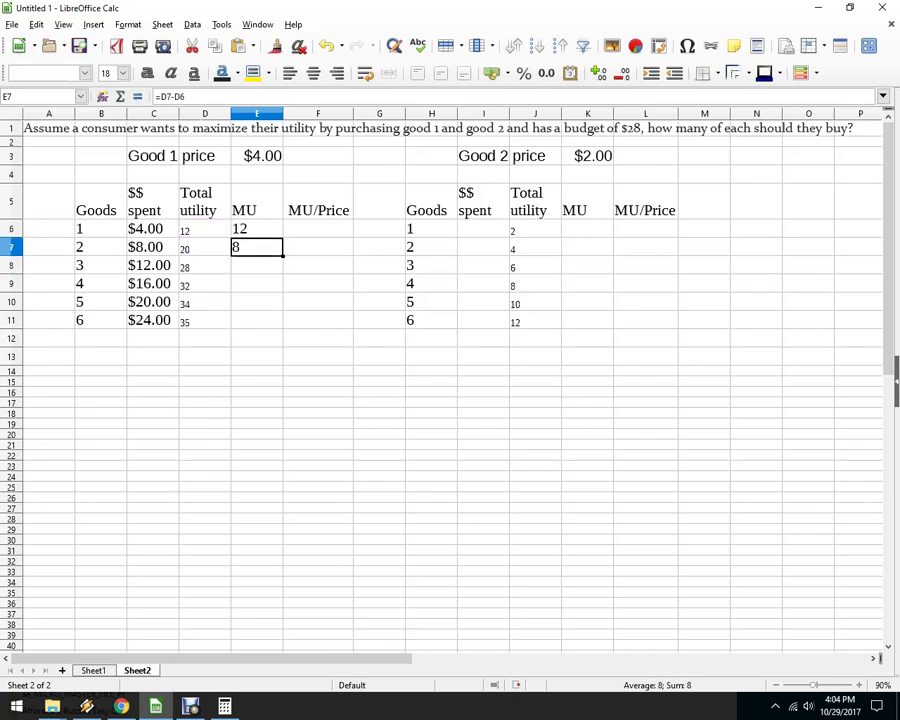
{"action": "key", "text": "shift+Down"}
{"action": "key", "text": "shift+Down"}
{"action": "key", "text": "shift+Down"}
{"action": "key", "text": "ctrl+d"}
{"action": "key", "text": "Right"}
Step: Fill Good 1's MU/Price column with =E6/$E$3 down, giving 3, 2, 2, 1, 0.5, 0.25
{"action": "key", "text": "Up"}
{"action": "type", "text": "="}
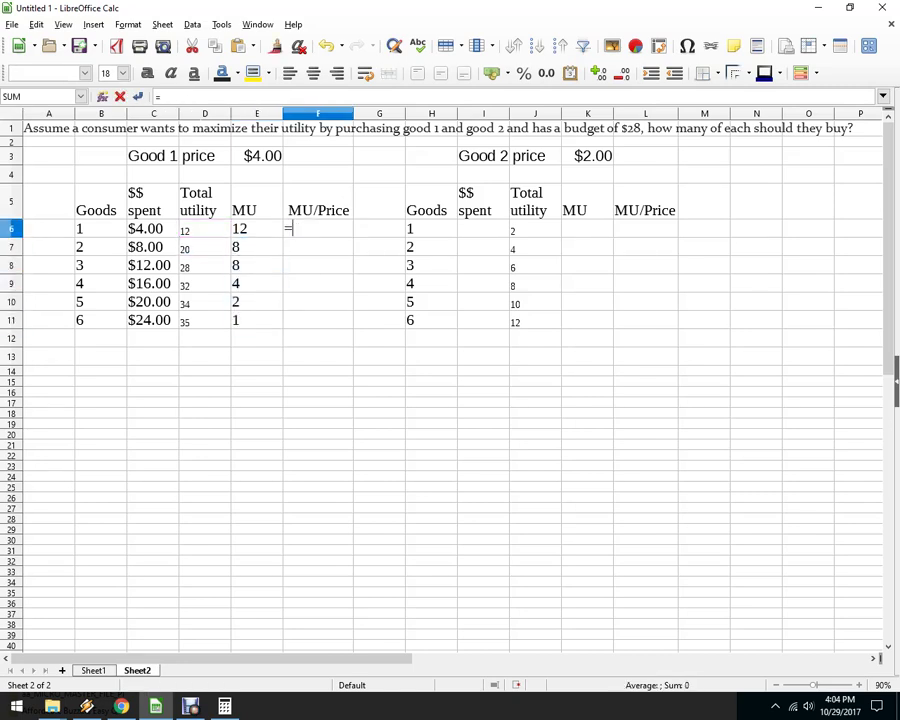
{"action": "key", "text": "Left"}
{"action": "type", "text": "/"}
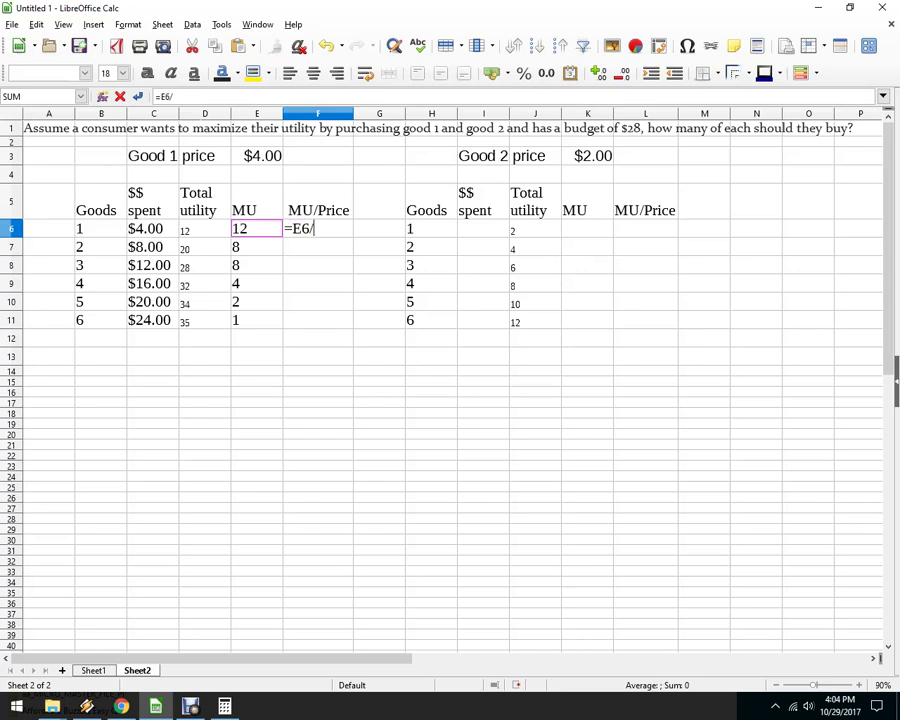
{"action": "key", "text": "Left"}
{"action": "key", "text": "Up"}
{"action": "key", "text": "Up"}
{"action": "key", "text": "Up"}
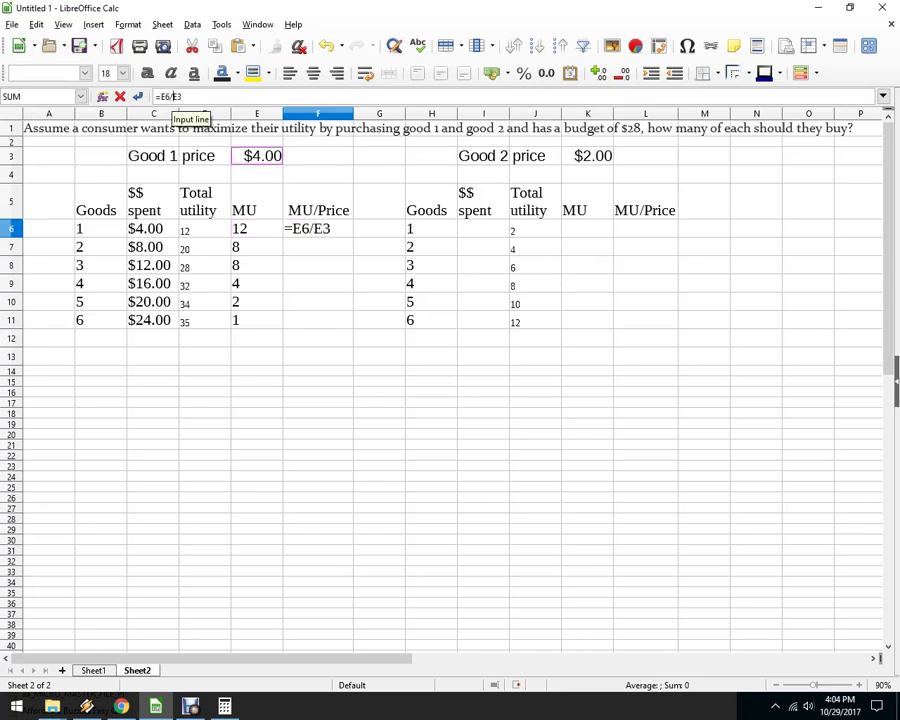
{"action": "key", "text": "F4"}
{"action": "key", "text": "Return"}
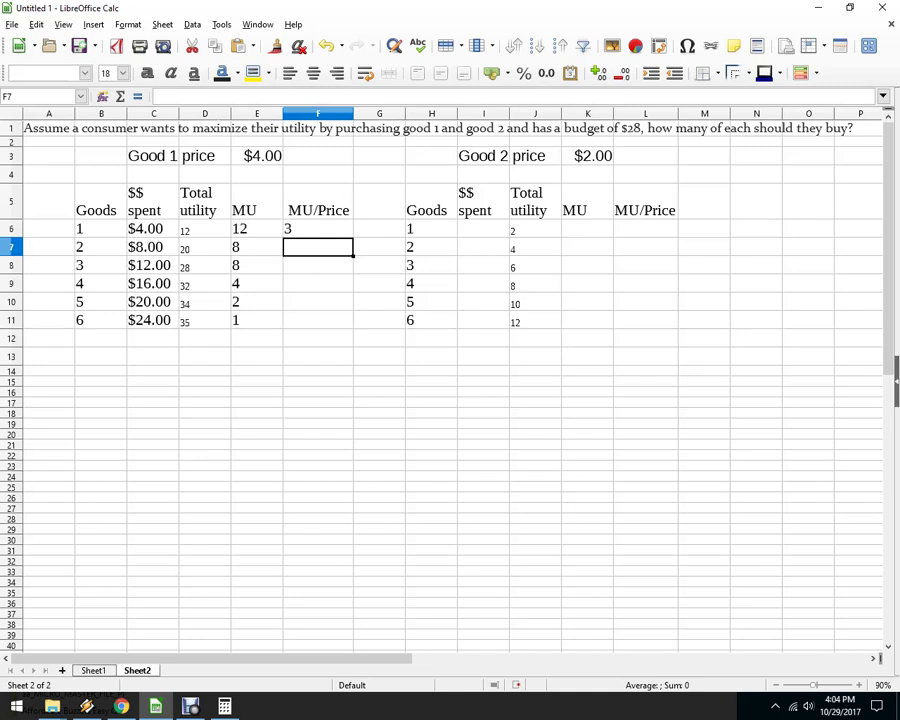
{"action": "key", "text": "Up"}
{"action": "key", "text": "shift+Down"}
{"action": "key", "text": "shift+Down"}
{"action": "key", "text": "shift+Down"}
{"action": "key", "text": "ctrl+d"}
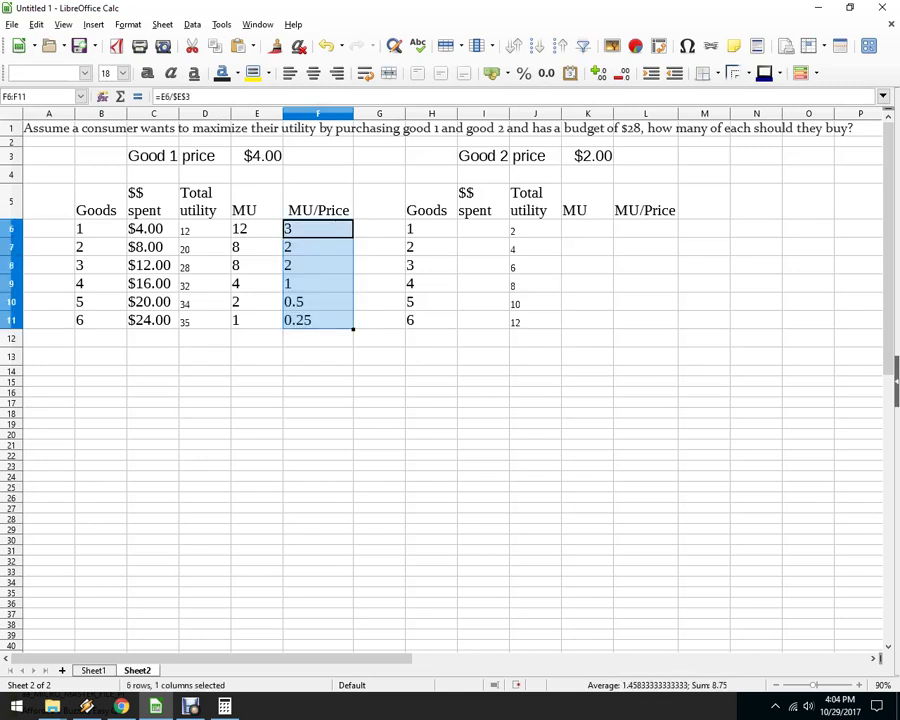
{"action": "key", "text": "Right"}
{"action": "key", "text": "Right"}
{"action": "key", "text": "Right"}
Step: Copy Good 1's $$ spent formula into I6, then clear the pasted cell
{"action": "key", "text": "Left"}
{"action": "key", "text": "Left"}
{"action": "key", "text": "Left"}
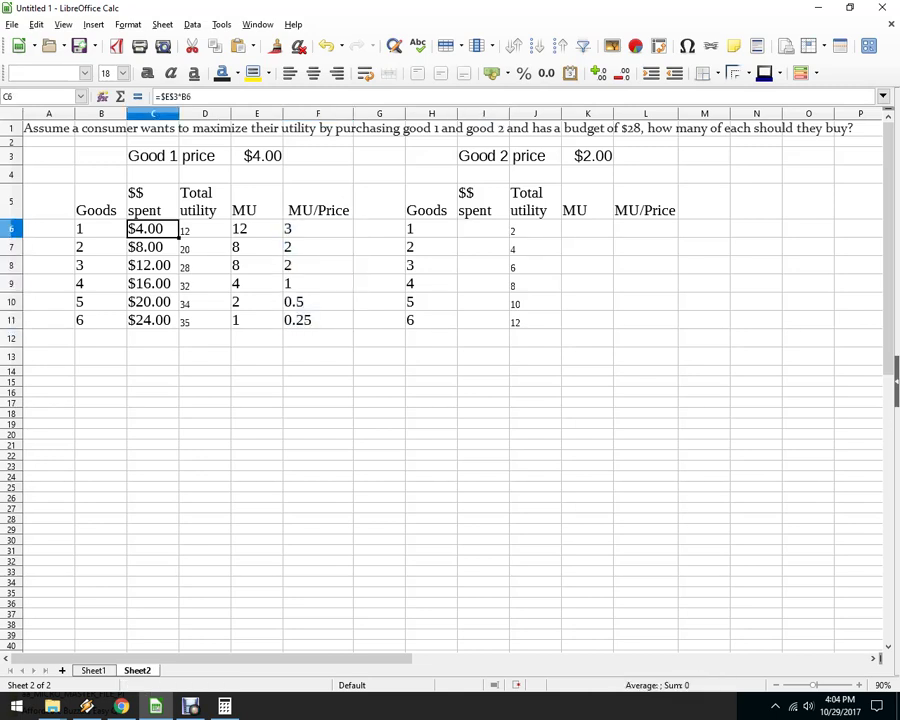
{"action": "key", "text": "ctrl+c"}
{"action": "key", "text": "Right"}
{"action": "key", "text": "Right"}
{"action": "key", "text": "Right"}
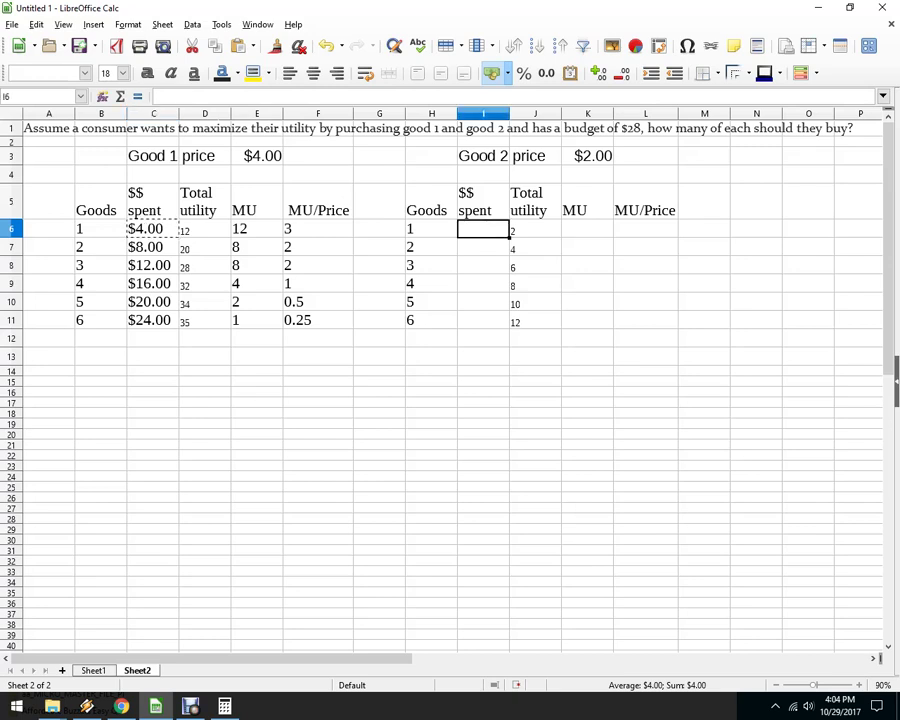
{"action": "key", "text": "ctrl+v"}
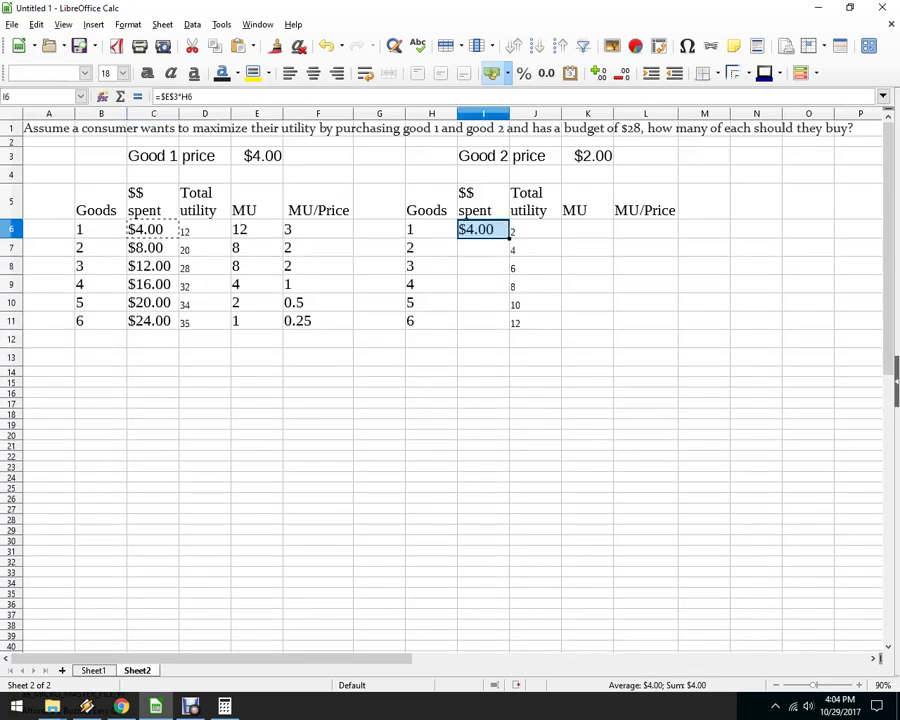
{"action": "key", "text": "Escape"}
{"action": "key", "text": "Delete"}
{"action": "key", "text": "Down"}
{"action": "key", "text": "Up"}
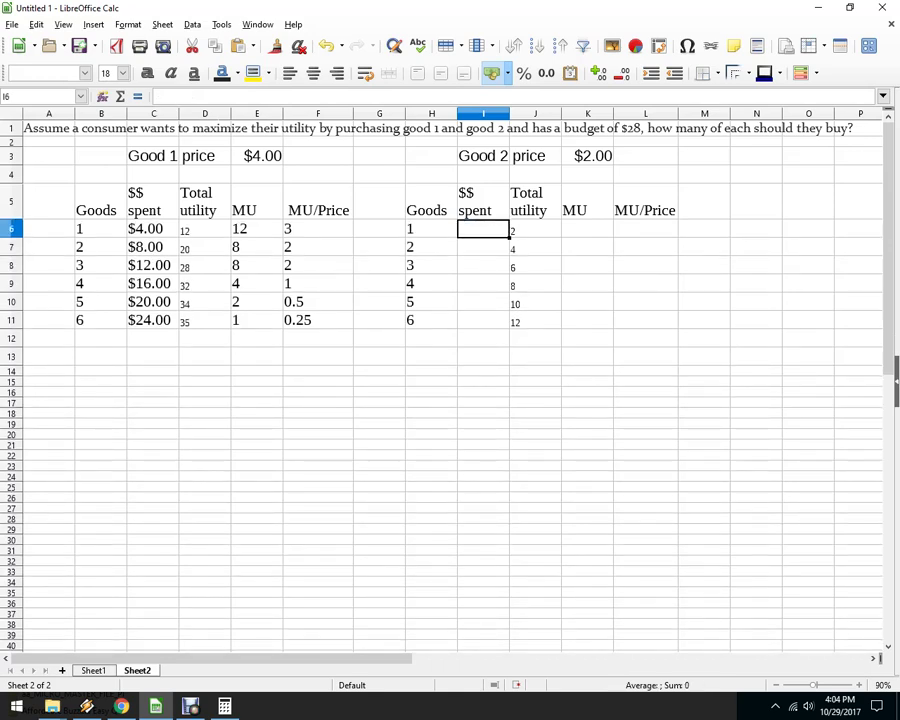
Step: Enter =H6*$K$3 in I6 and fill it down to I11, giving $2.00 through $12.00
{"action": "type", "text": "="}
{"action": "key", "text": "Left"}
{"action": "type", "text": "*"}
{"action": "key", "text": "Up"}
{"action": "key", "text": "Up"}
{"action": "key", "text": "Up"}
{"action": "key", "text": "Right"}
{"action": "key", "text": "Right"}
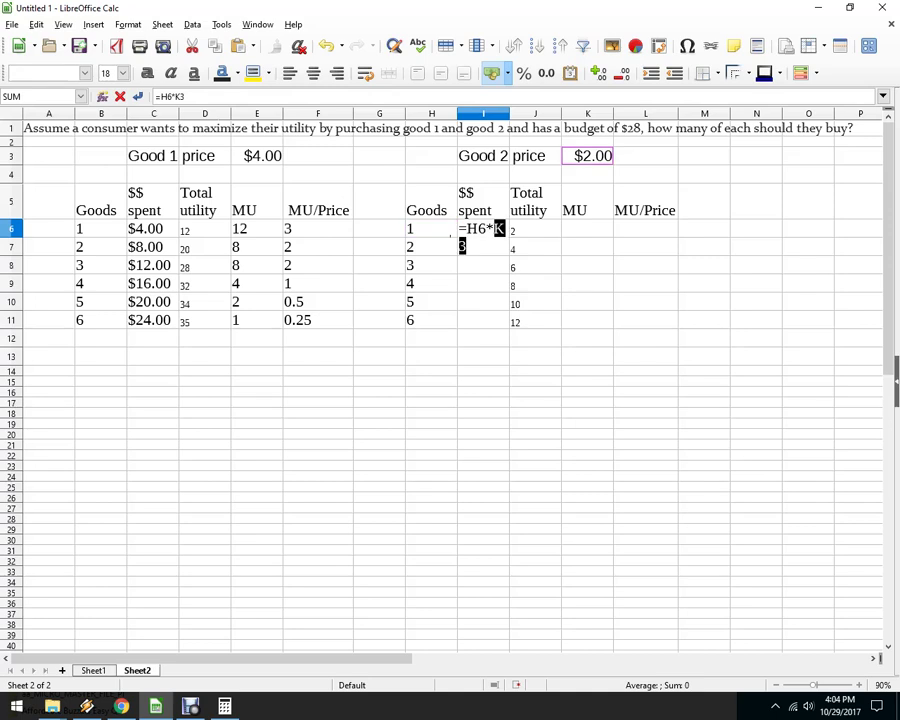
{"action": "key", "text": "Return"}
{"action": "key", "text": "Up"}
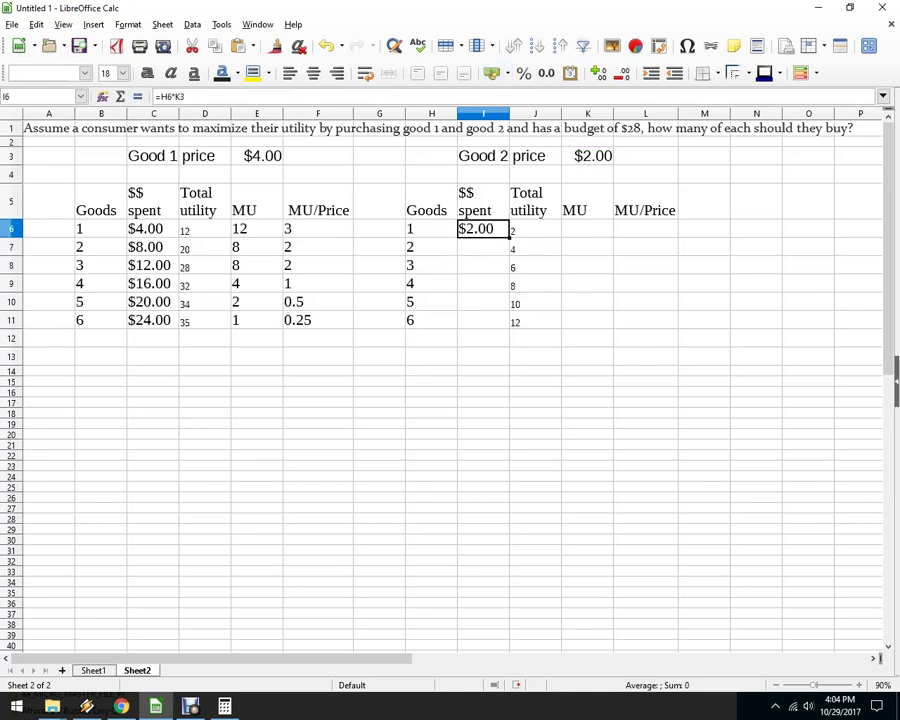
{"action": "left_click", "coordinate": [190, 97]}
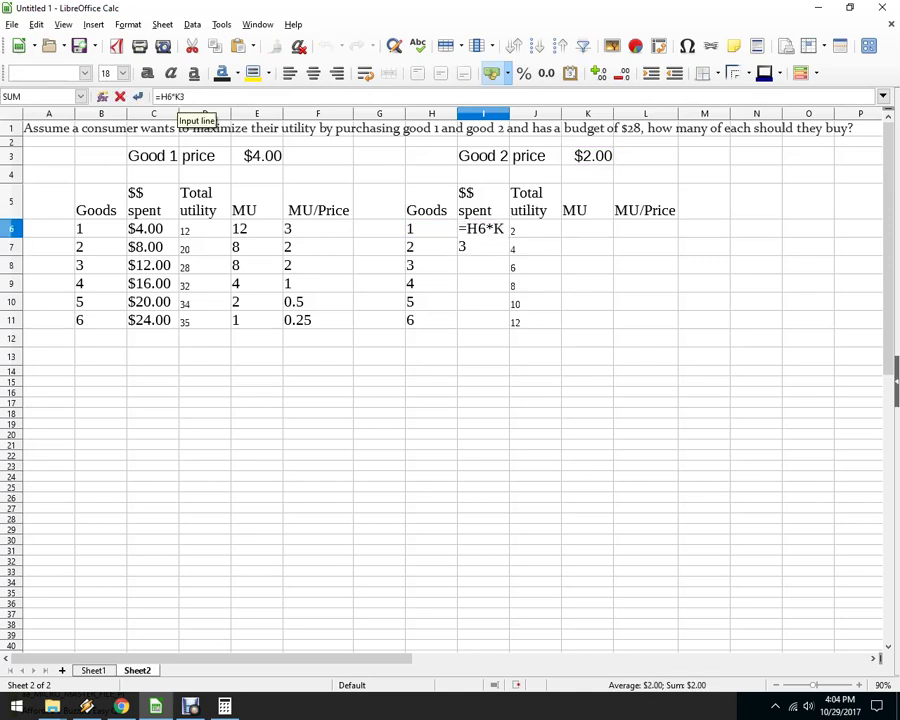
{"action": "key", "text": "F4"}
{"action": "key", "text": "Return"}
{"action": "key", "text": "Up"}
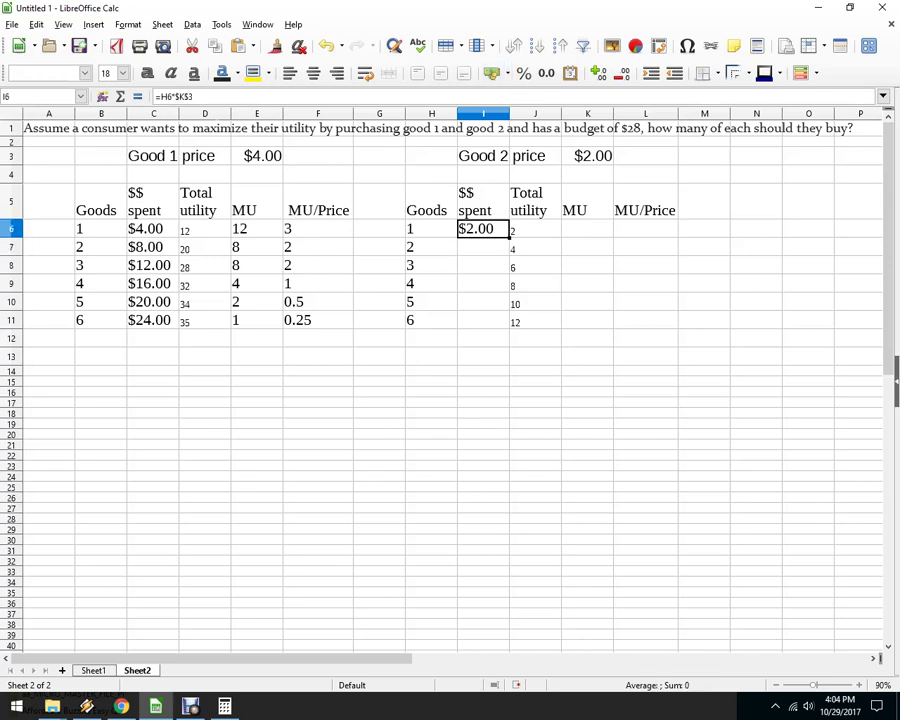
{"action": "key", "text": "shift+Down"}
{"action": "key", "text": "shift+Down"}
{"action": "key", "text": "shift+Down"}
{"action": "key", "text": "ctrl+d"}
Step: Fill Good 2's MU column with =J6-0 and =J7-J6 down to K11, all equal to 2
{"action": "key", "text": "Right"}
{"action": "key", "text": "Right"}
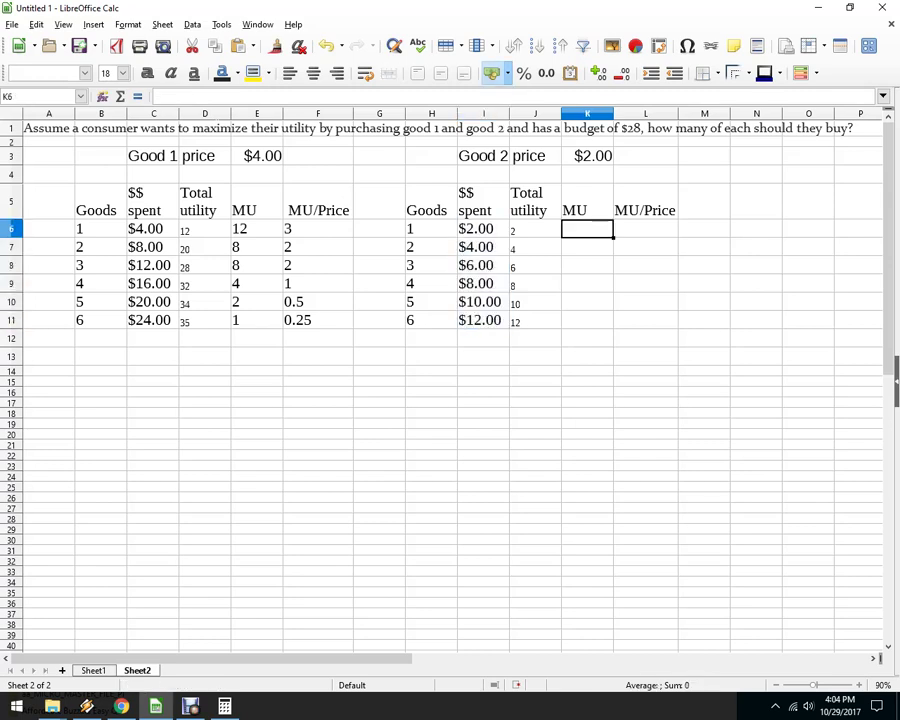
{"action": "type", "text": "="}
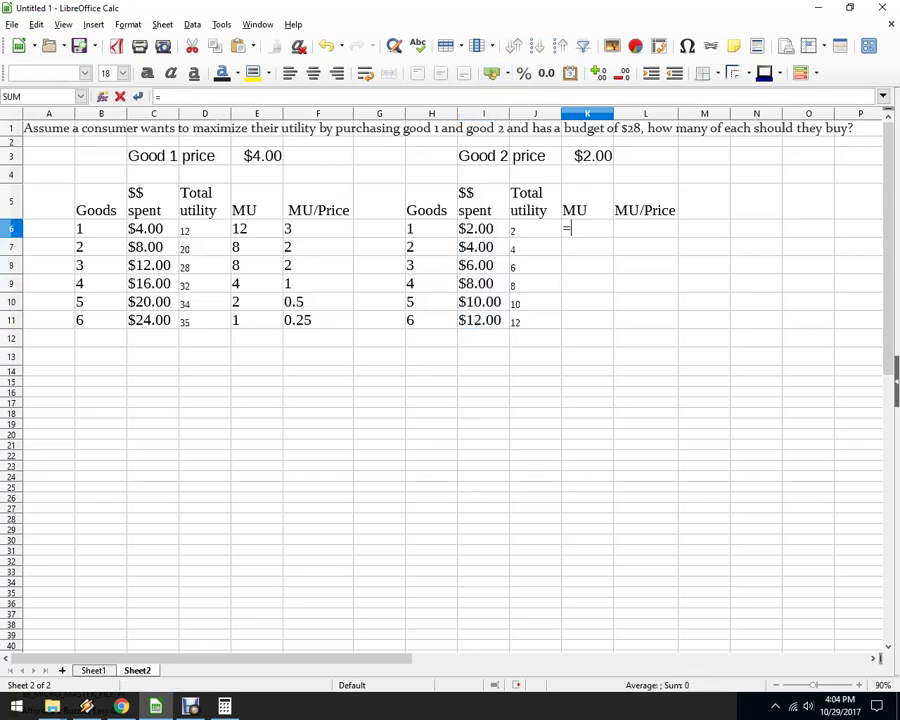
{"action": "key", "text": "Left"}
{"action": "type", "text": "-0"}
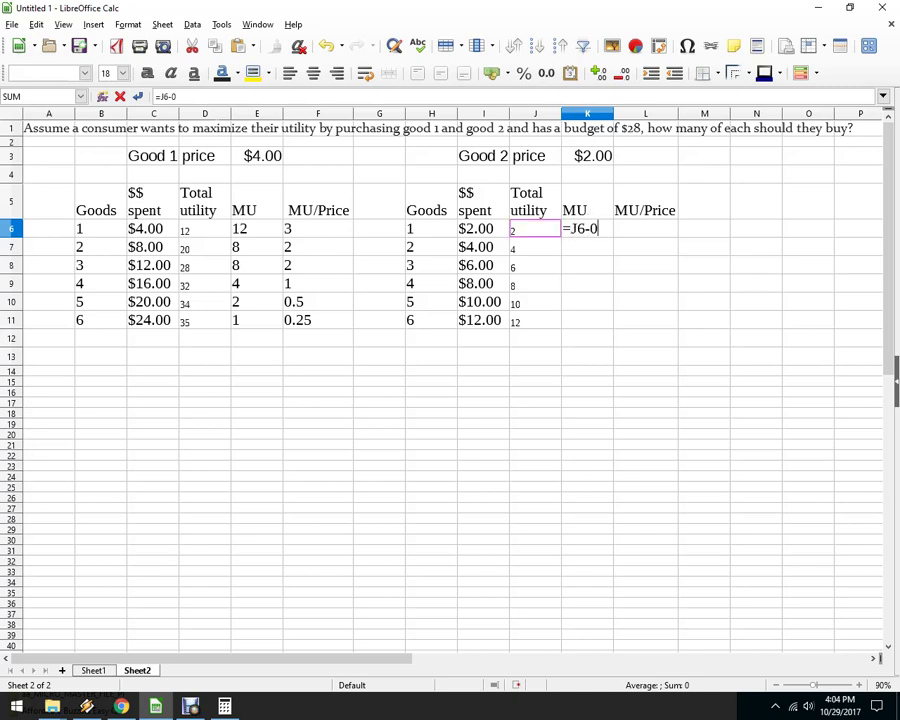
{"action": "key", "text": "Return"}
{"action": "type", "text": "="}
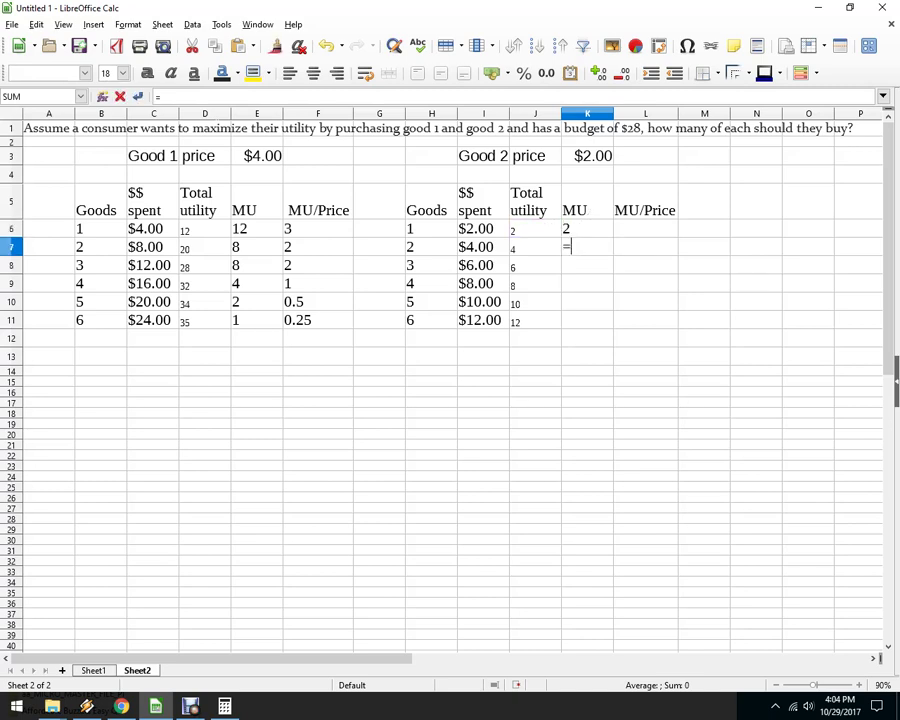
{"action": "key", "text": "Left"}
{"action": "type", "text": "-"}
{"action": "key", "text": "Left"}
{"action": "key", "text": "Up"}
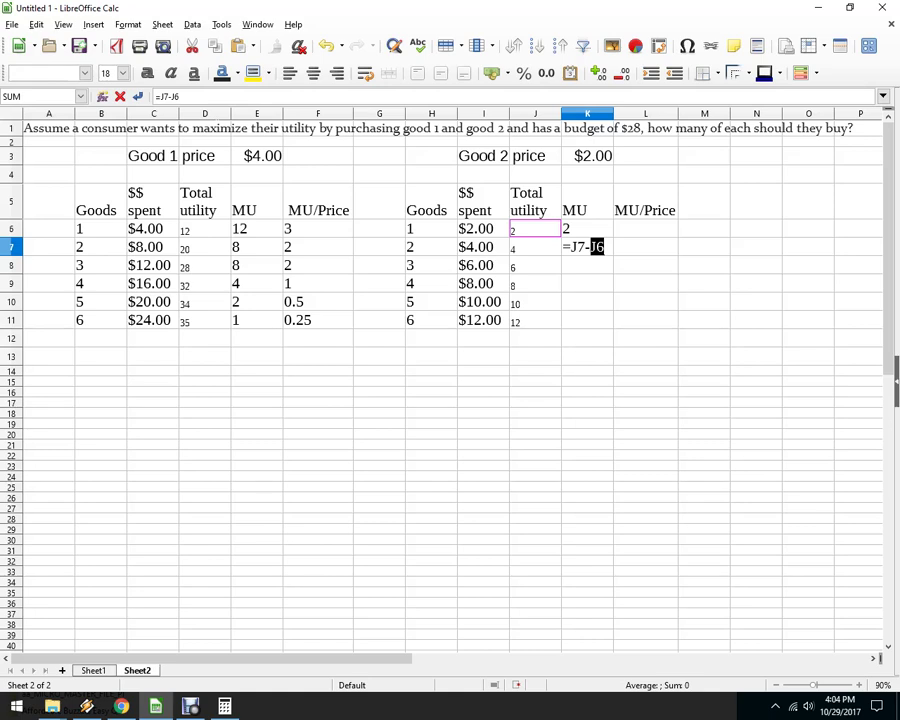
{"action": "key", "text": "Return"}
{"action": "key", "text": "Up"}
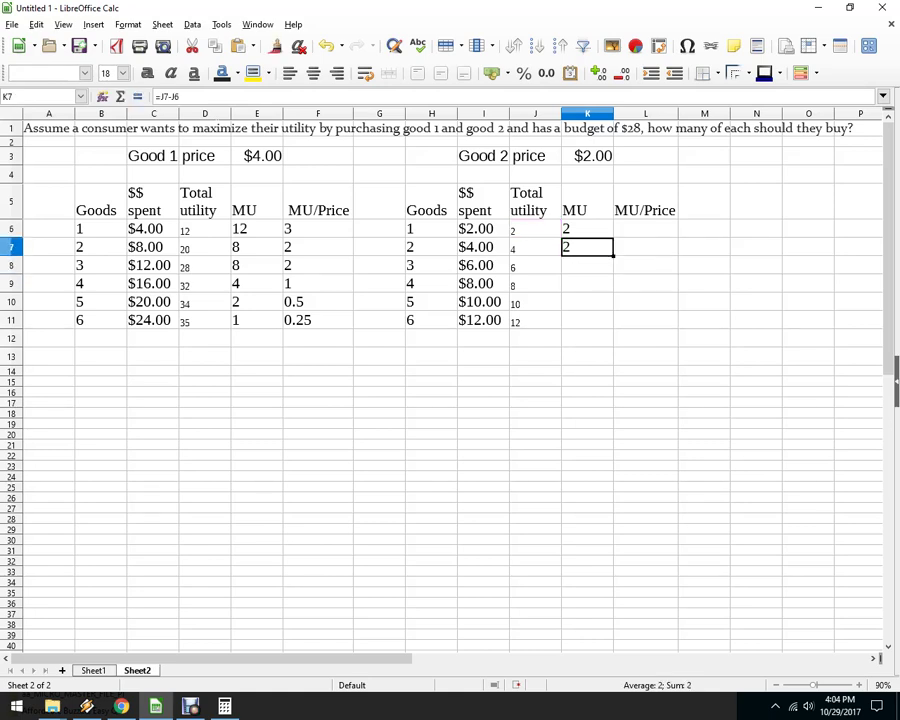
{"action": "left_click_drag", "start_coordinate": [613, 255], "coordinate": [613, 328]}
{"action": "left_click", "coordinate": [645, 371]}
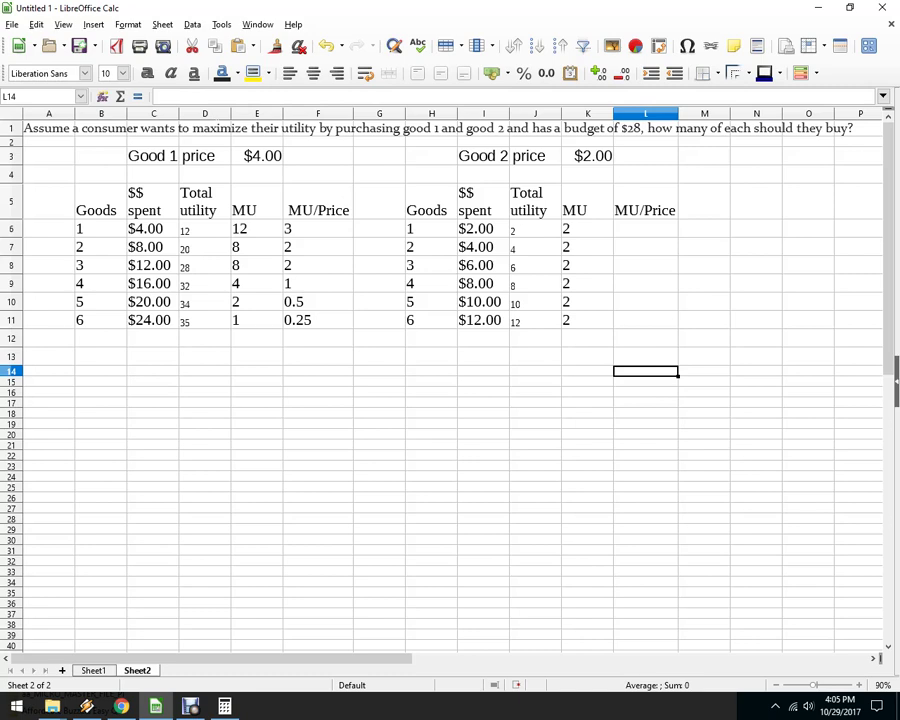
Step: Fill Good 2's MU/Price column with =K6/$K$3 down to L11, all equal to 1
{"action": "key", "text": "Up"}
{"action": "key", "text": "Up"}
{"action": "key", "text": "Up"}
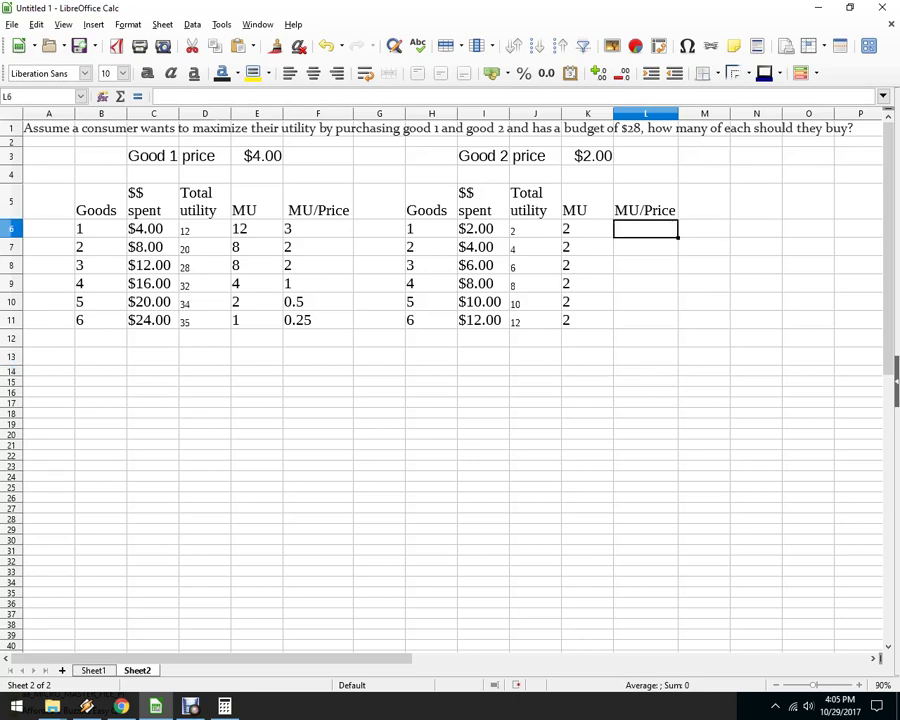
{"action": "type", "text": "="}
{"action": "key", "text": "Left"}
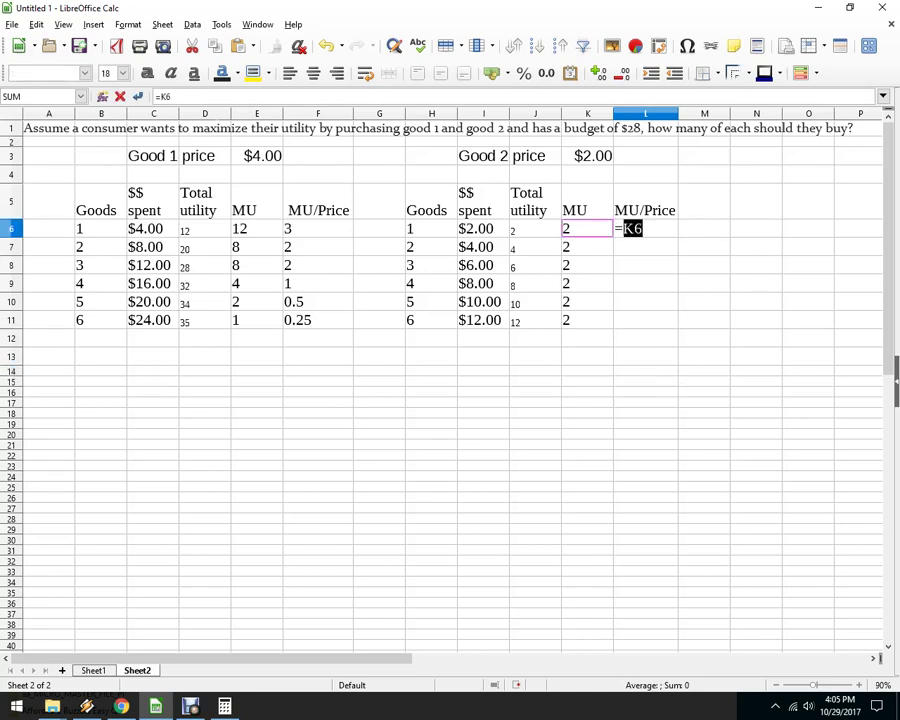
{"action": "type", "text": "/"}
{"action": "key", "text": "Left"}
{"action": "key", "text": "Up"}
{"action": "key", "text": "Up"}
{"action": "key", "text": "Up"}
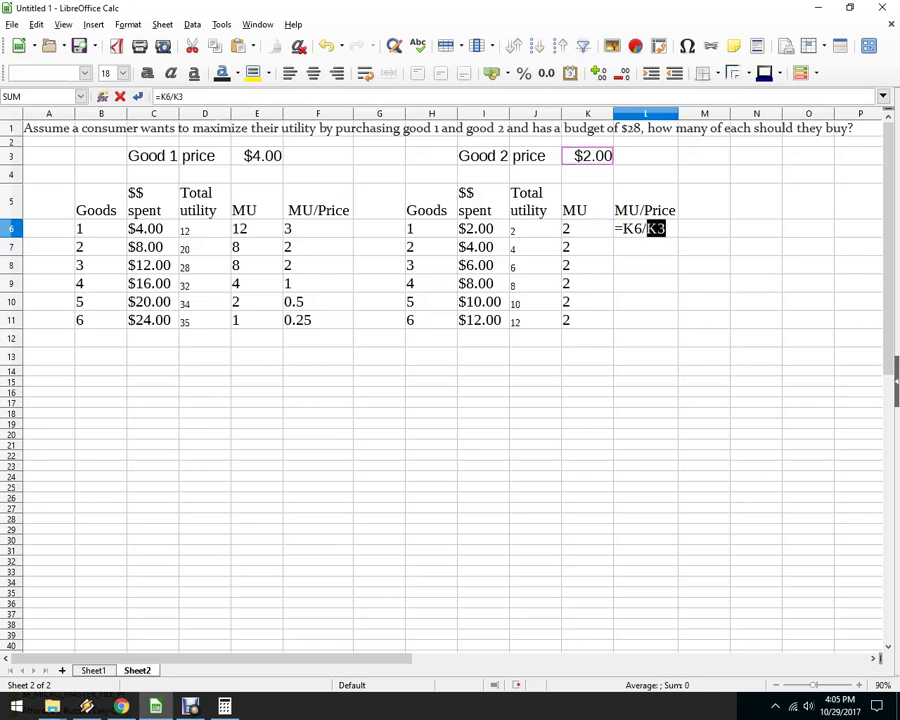
{"action": "key", "text": "F4"}
{"action": "key", "text": "Return"}
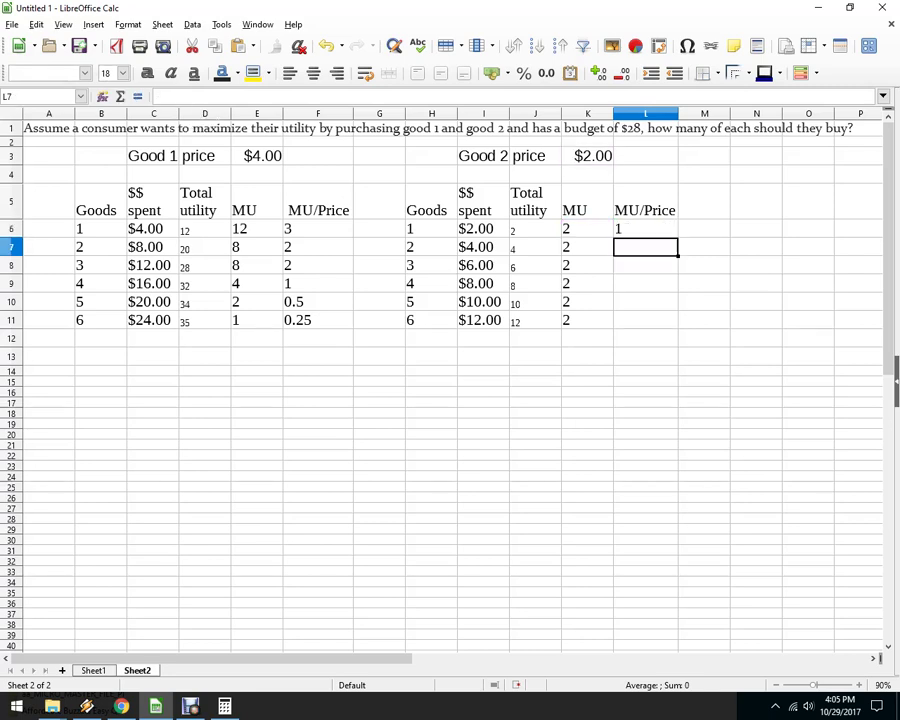
{"action": "key", "text": "Up"}
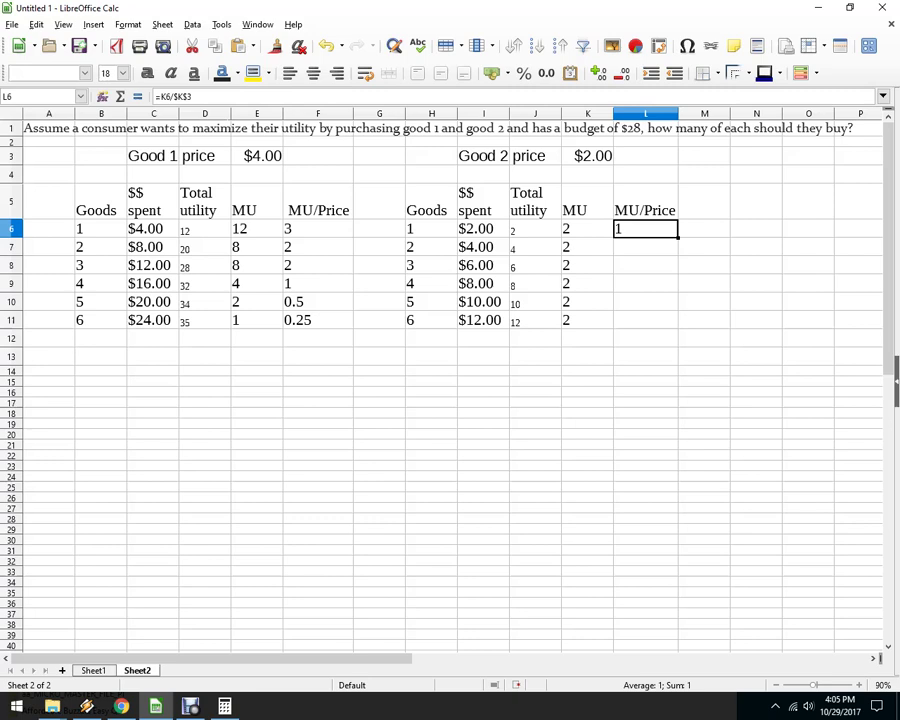
{"action": "double_click", "coordinate": [678, 238]}
{"action": "left_click", "coordinate": [645, 392]}
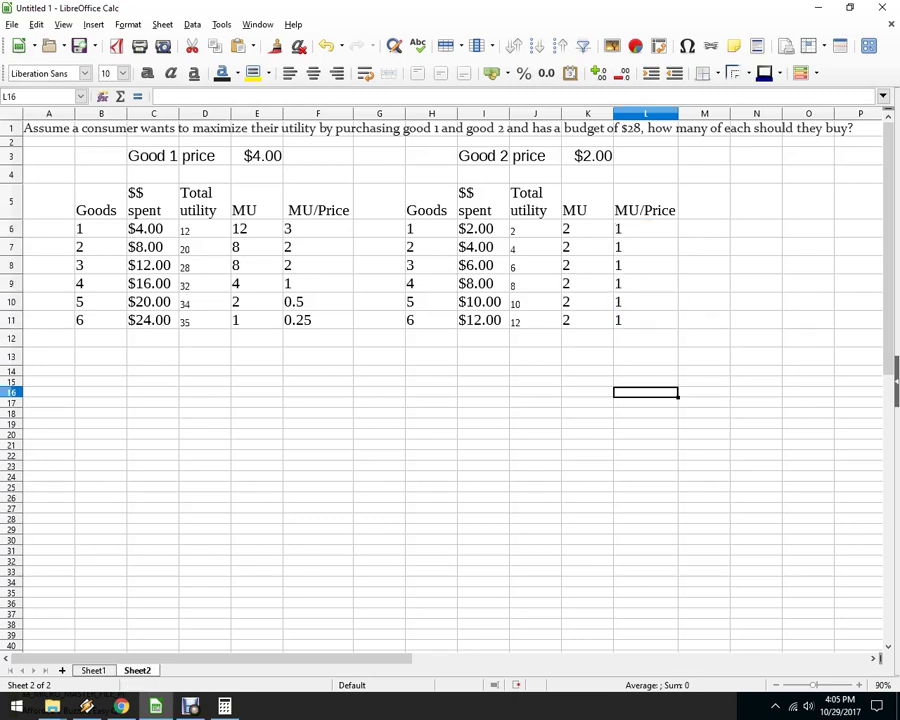
{"action": "scroll", "coordinate": [450, 380], "scroll_direction": "up", "scroll_amount": 1, "text": "ctrl"}
{"action": "scroll", "coordinate": [450, 380], "scroll_direction": "up", "scroll_amount": 1, "text": "ctrl"}
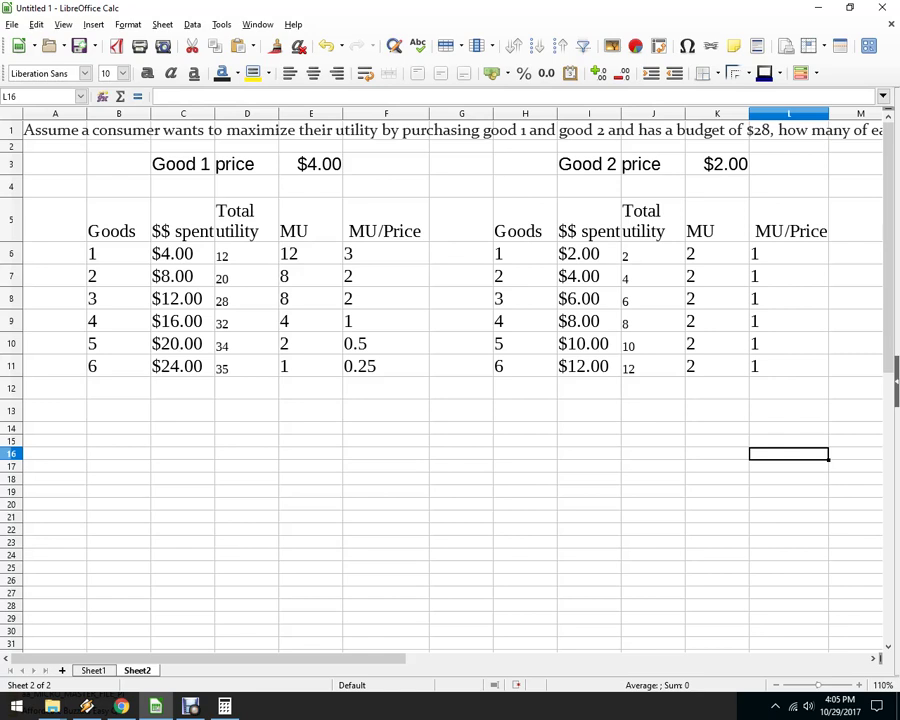
{"action": "left_click_drag", "start_coordinate": [386, 366], "coordinate": [118, 366]}
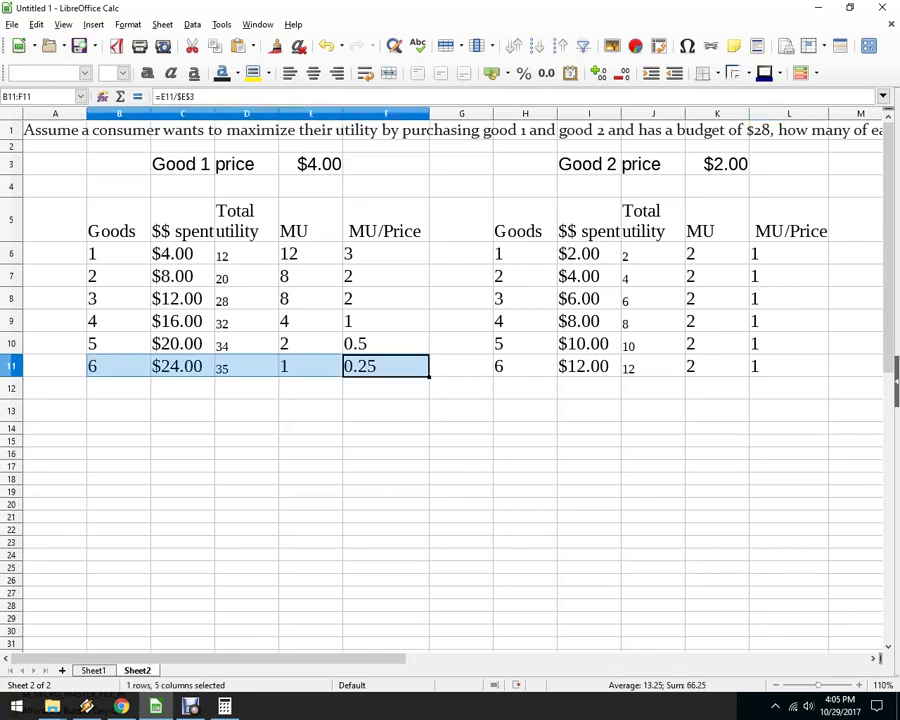
{"action": "left_click_drag", "start_coordinate": [589, 276], "coordinate": [789, 276]}
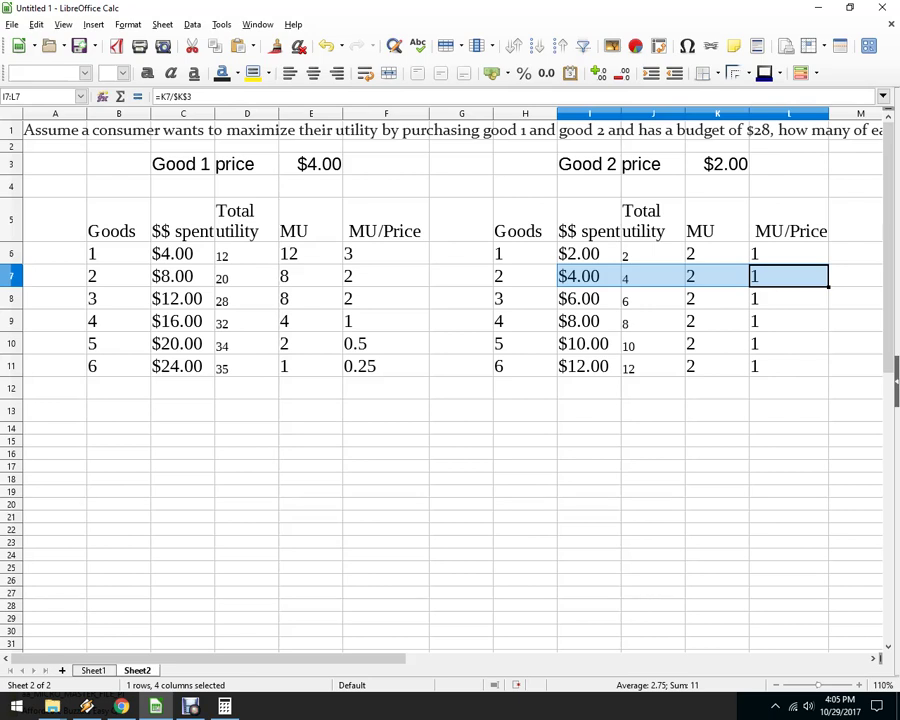
{"action": "key", "text": "Down"}
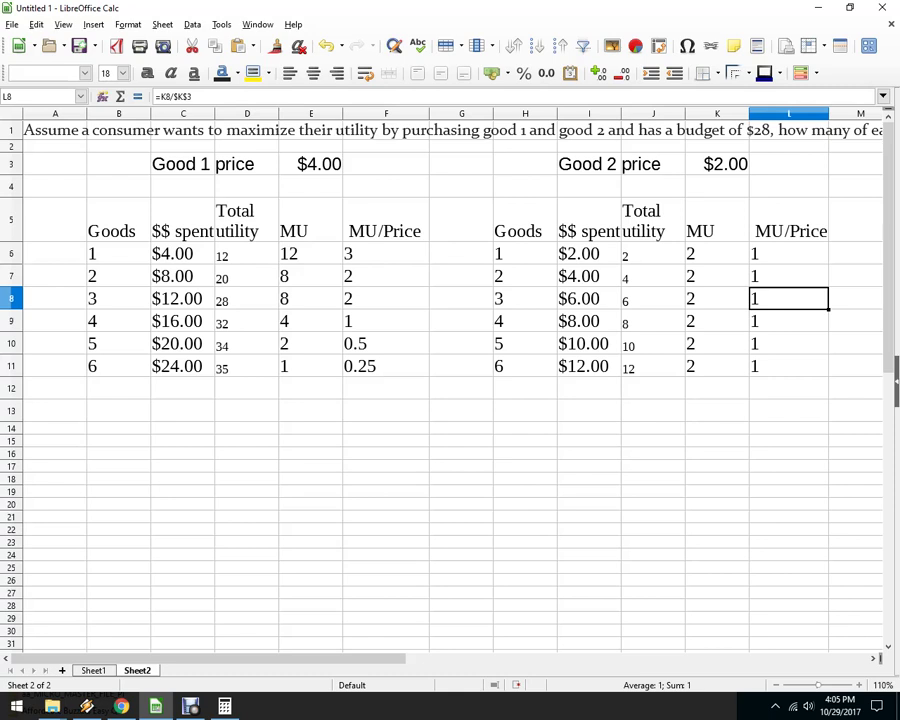
{"action": "left_click_drag", "start_coordinate": [386, 321], "coordinate": [118, 321]}
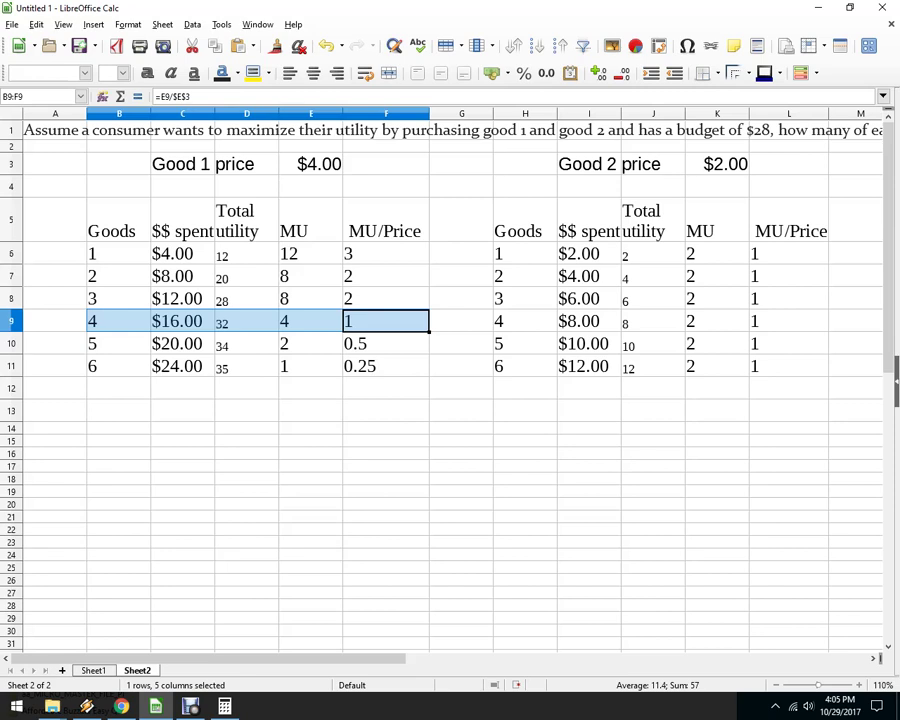
{"action": "left_click_drag", "start_coordinate": [525, 366], "coordinate": [788, 366]}
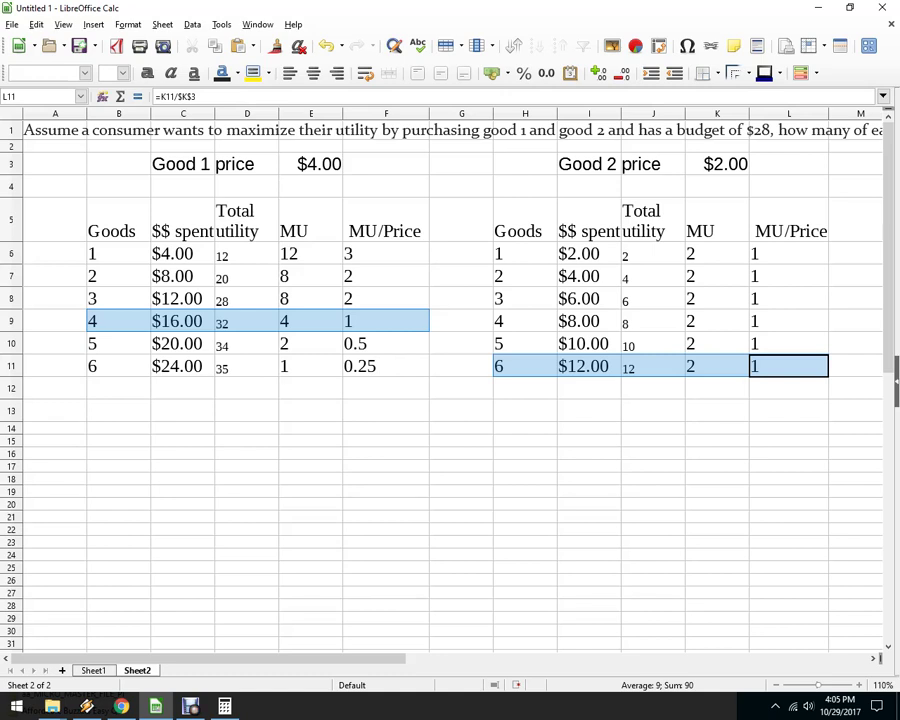
{"action": "key", "text": "Down"}
{"action": "key", "text": "Down"}
{"action": "key", "text": "Left"}
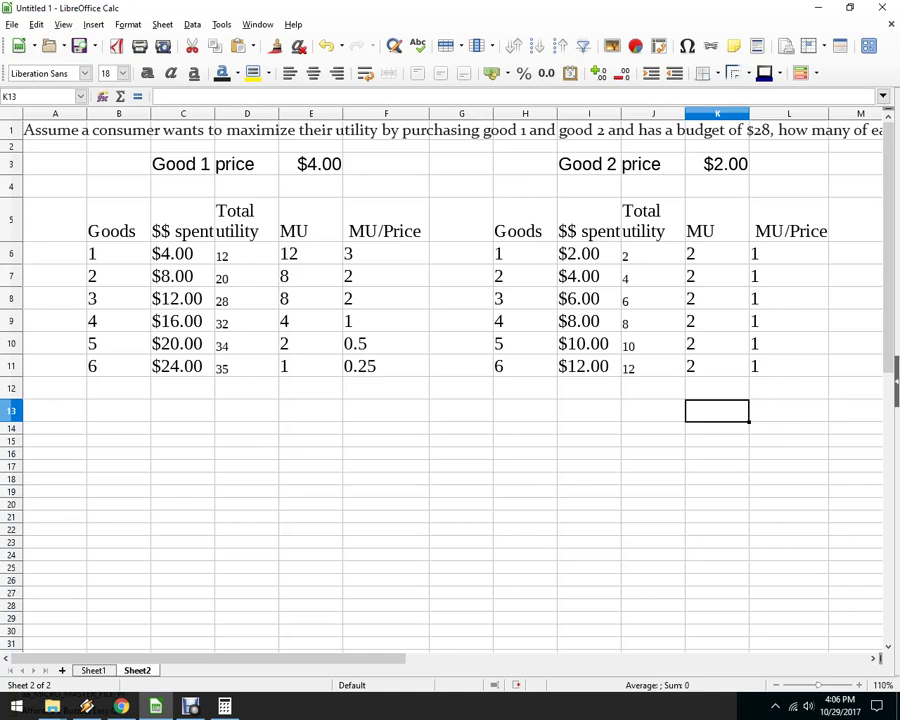
Step: Change Good 1's price in E3 to $2.00
{"action": "left_click", "coordinate": [318, 164]}
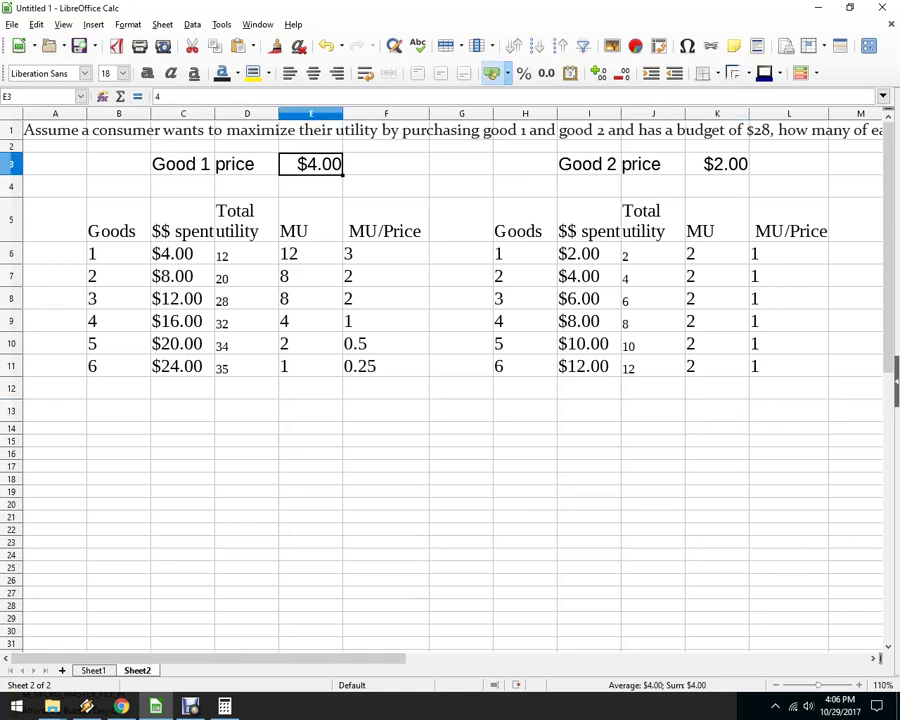
{"action": "type", "text": "2"}
{"action": "key", "text": "Return"}
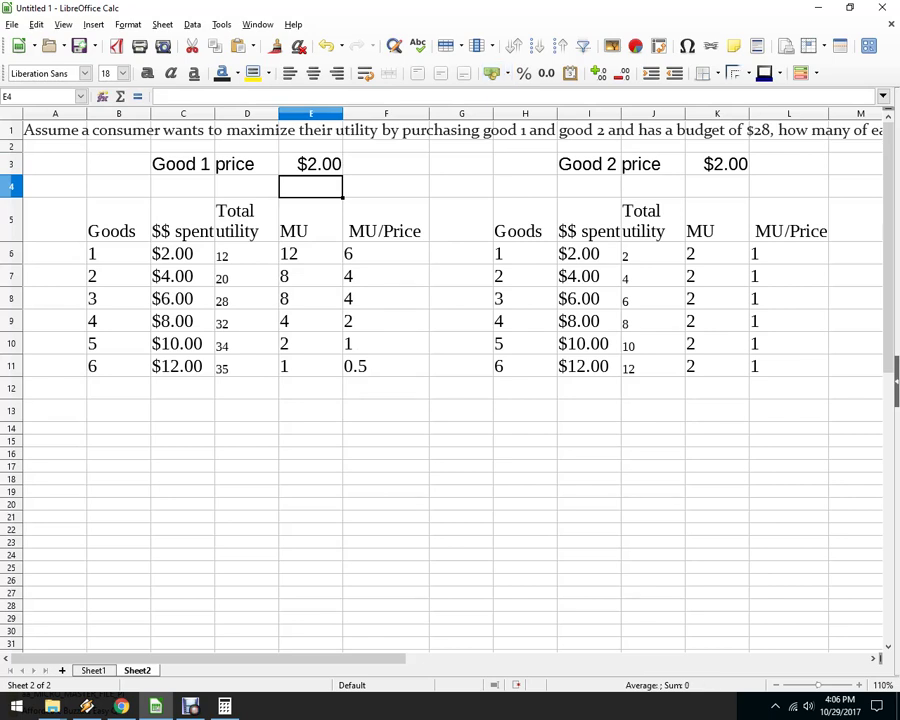